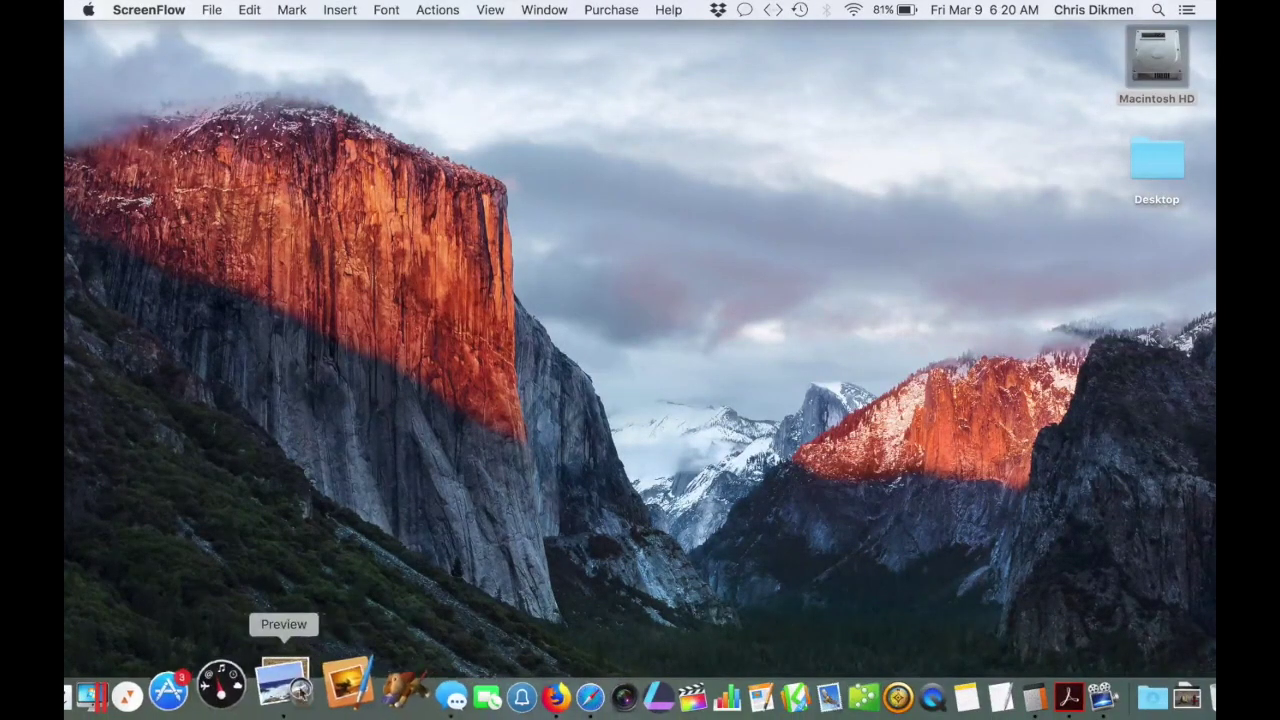
# Restore the minimized Firefox window from the Dock to show the Plan a Trip page.
pyautogui.click(500, 684)
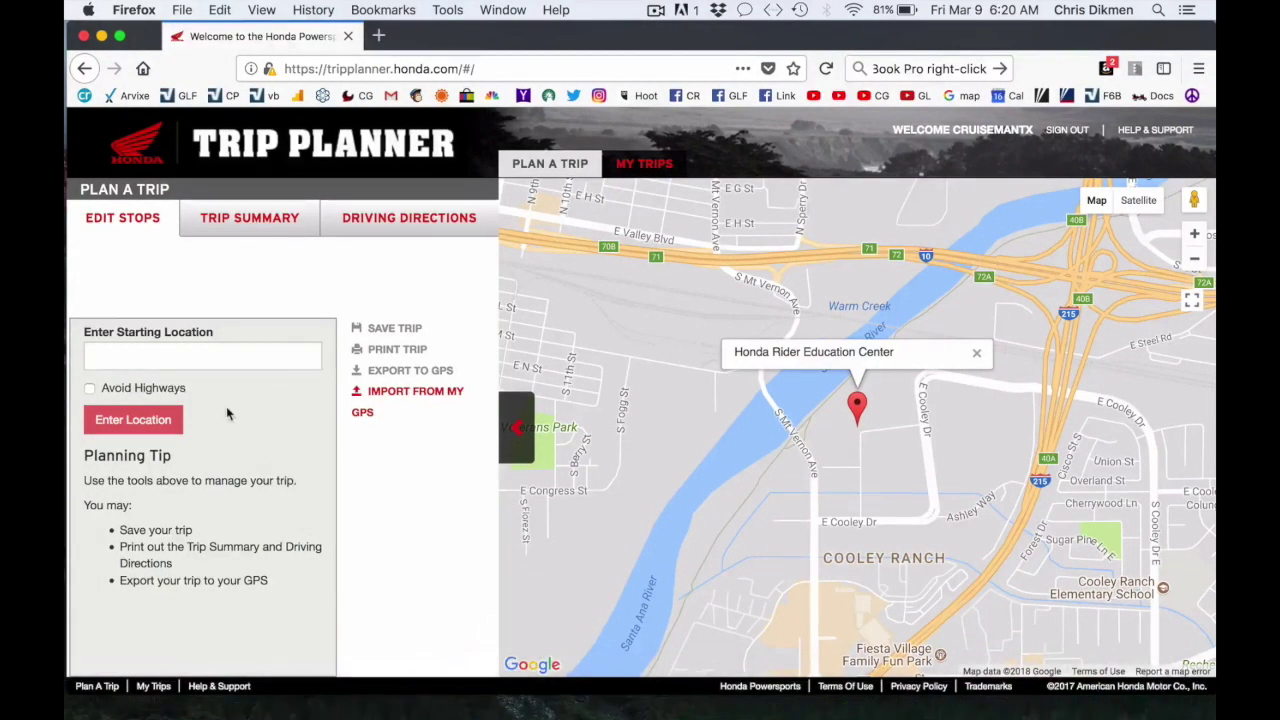
# Set the trip's first stop to the suggested Carrollton, TX street address.
pyautogui.click(142, 353)
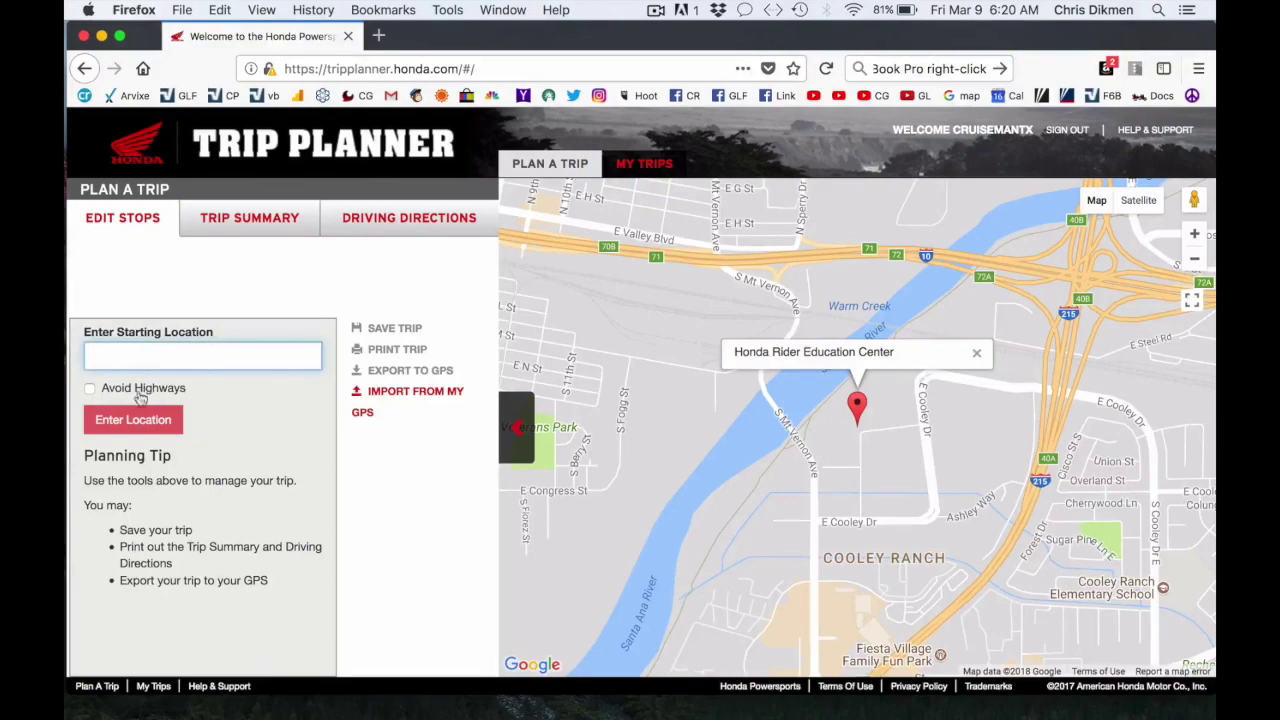
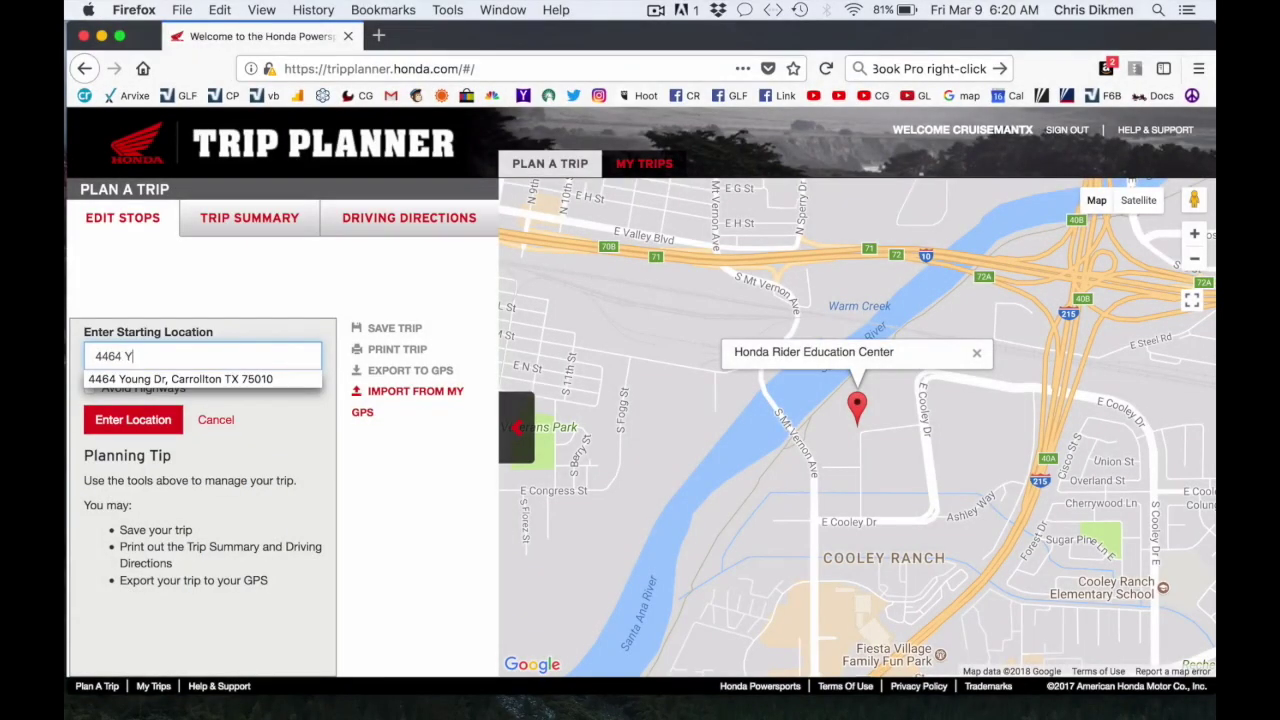
pyautogui.click(155, 379)
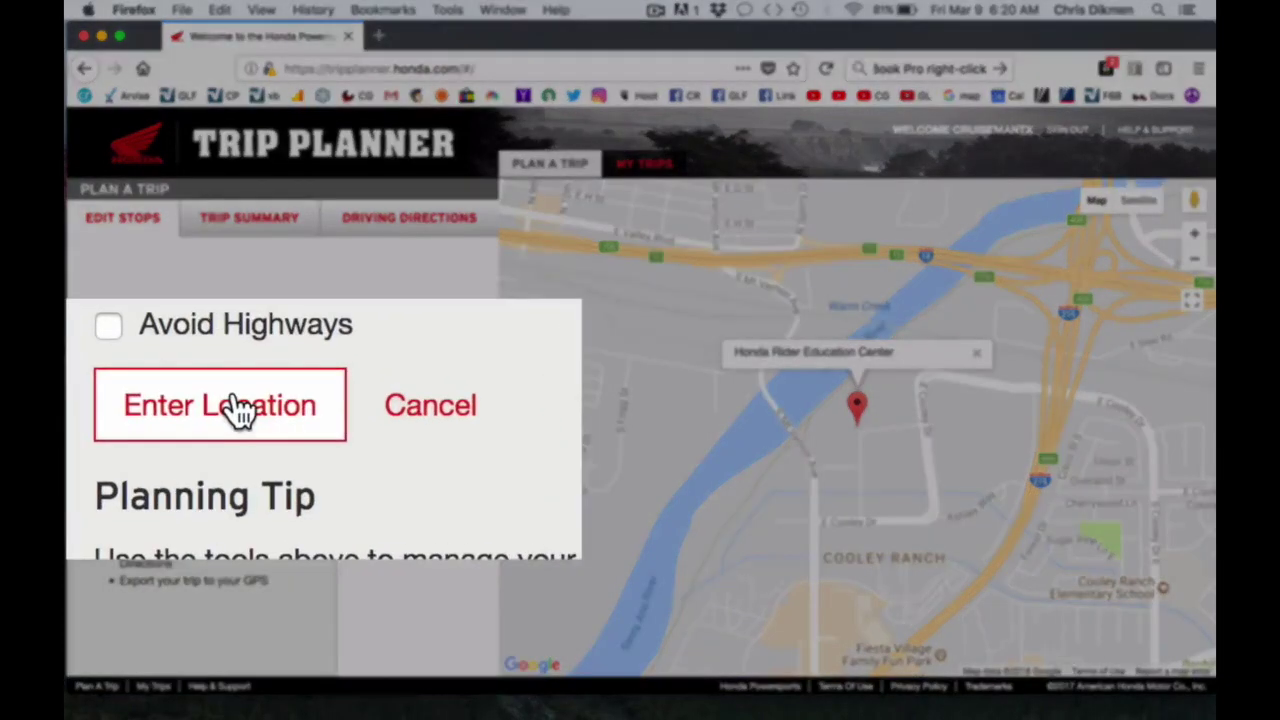
pyautogui.click(140, 420)
pyautogui.click(234, 393)
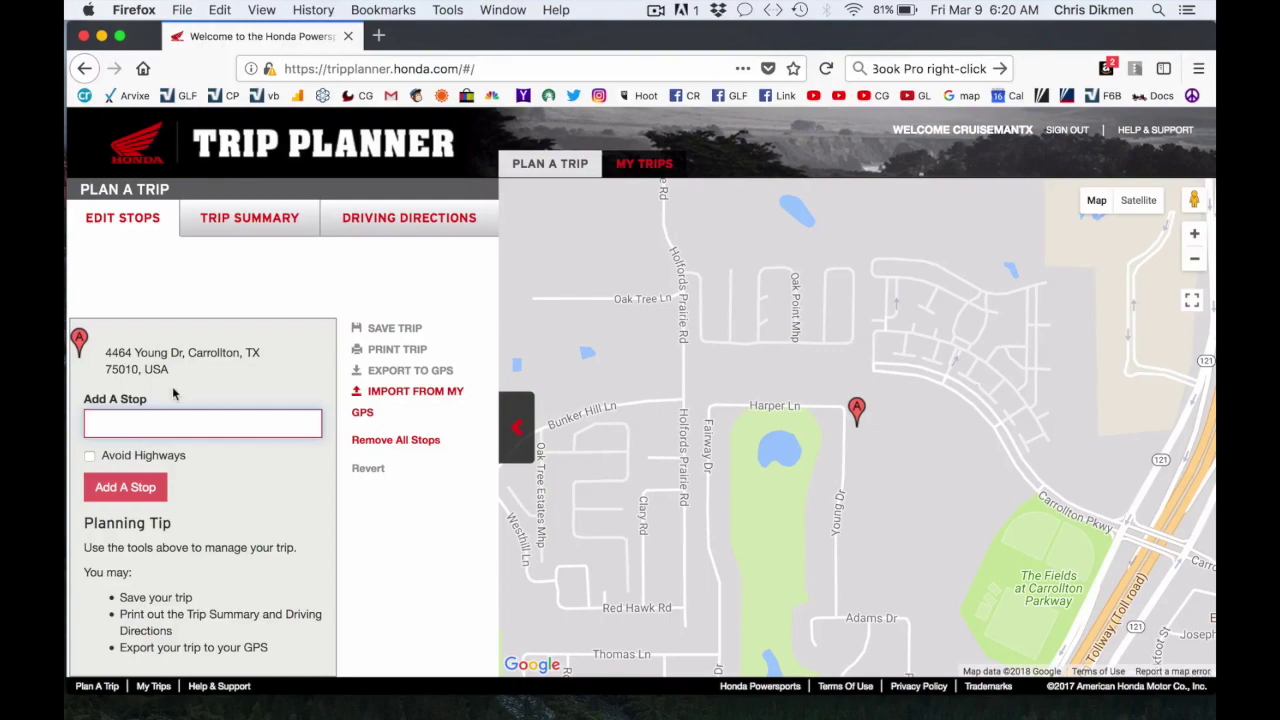
# Add the suggested Midland, TX address as the second stop, giving 338.63 mi, about 4 hrs 57 min.
pyautogui.write('3613')
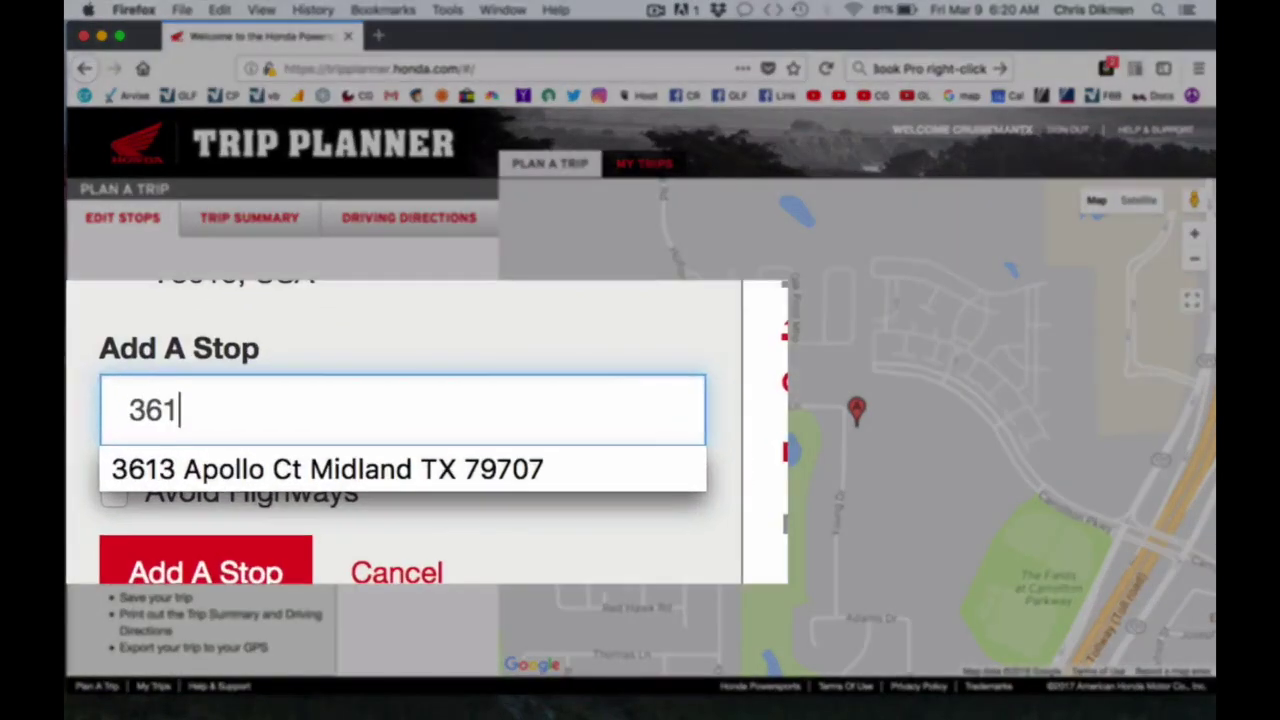
pyautogui.press('Down')
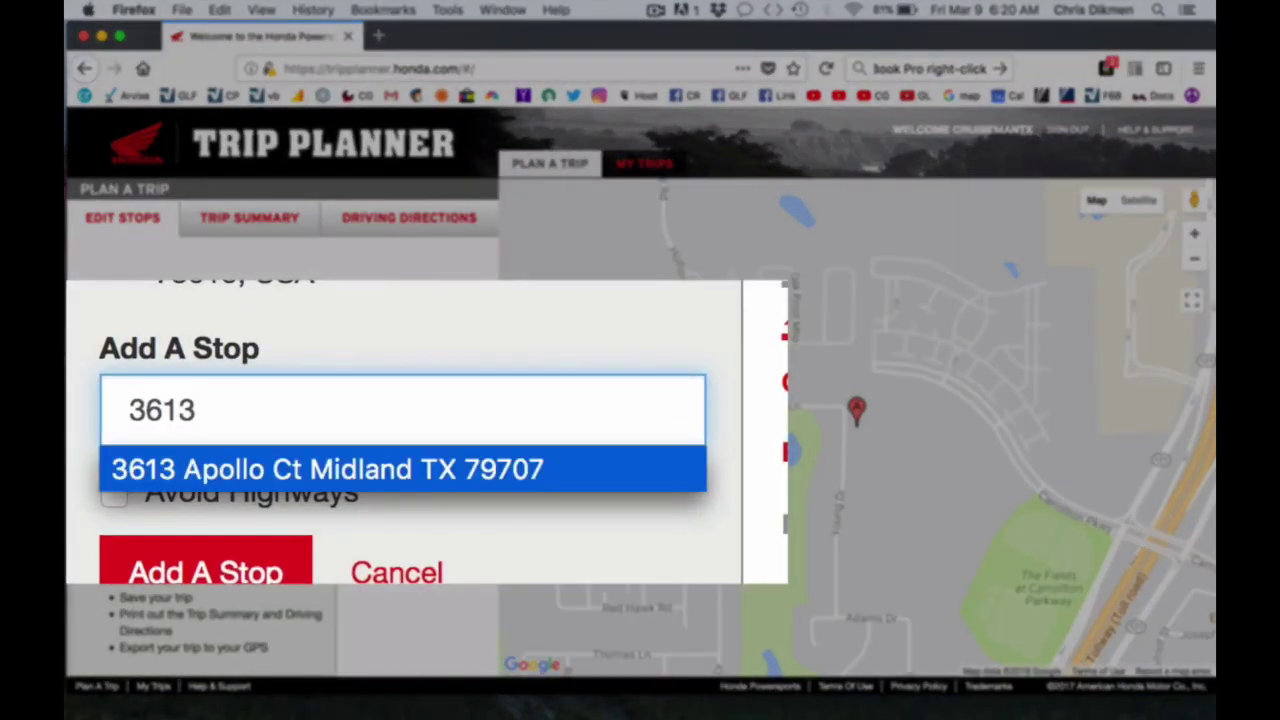
pyautogui.press('Return')
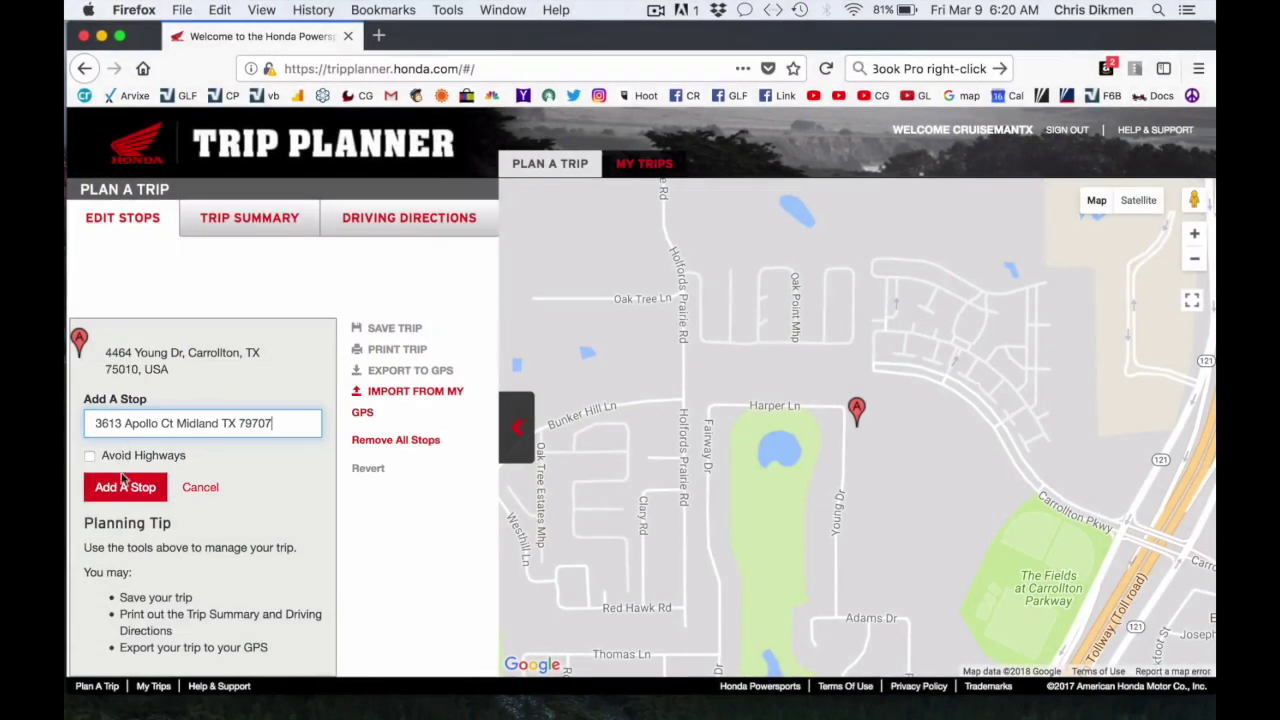
pyautogui.click(120, 487)
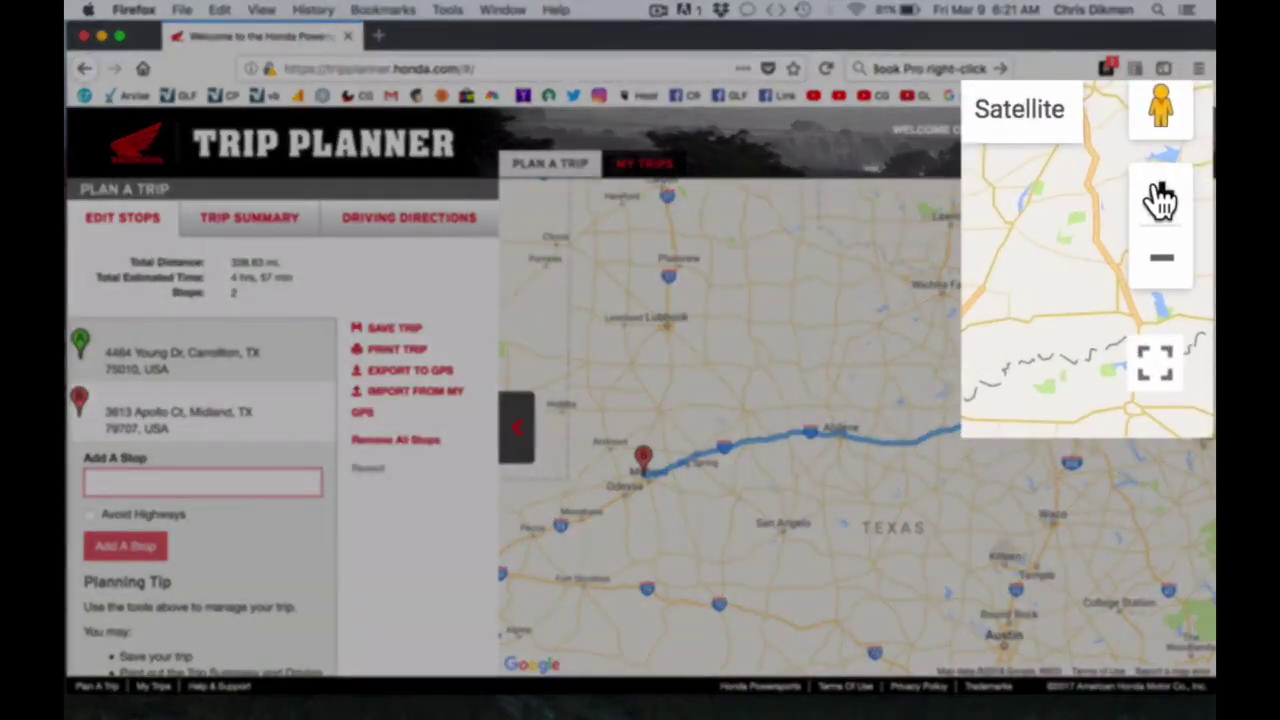
# Zoom and pan the route map past Abilene to I-20 west of Baird near Union Hill Rd.
pyautogui.click(1195, 237)
pyautogui.click(1160, 198)
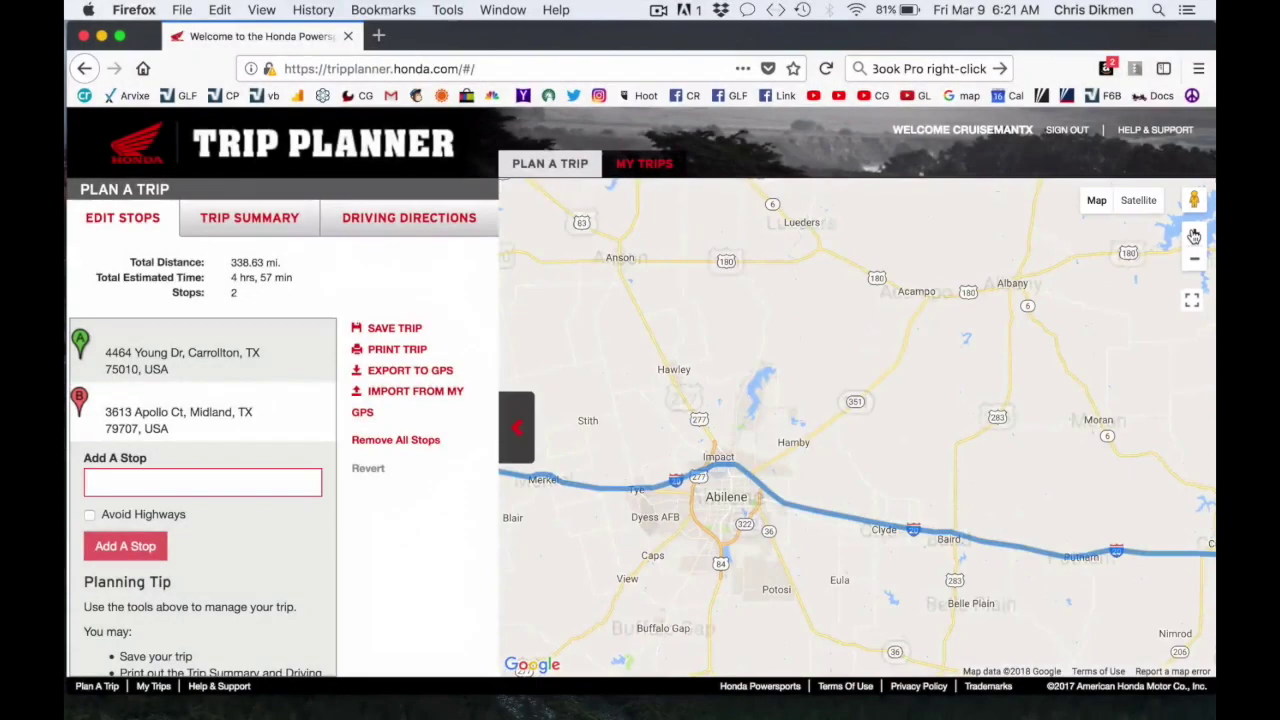
pyautogui.scroll(2, 790, 405)
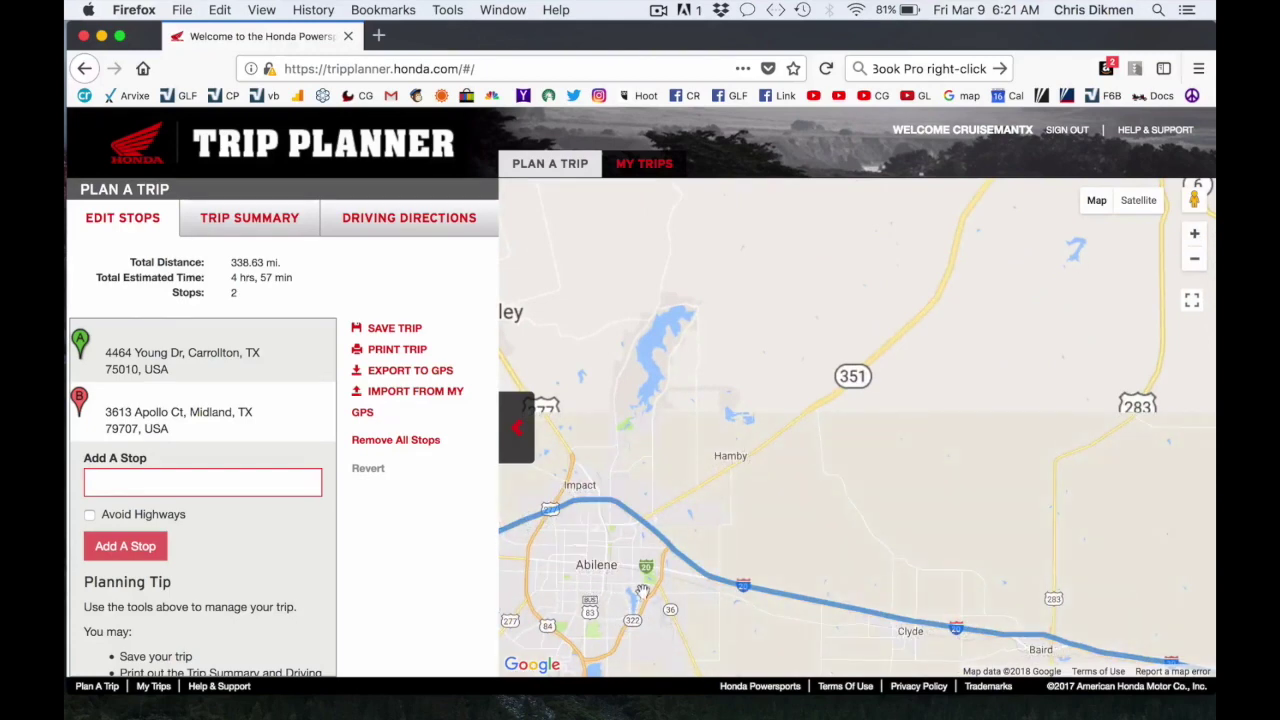
pyautogui.moveTo(647, 598); pyautogui.dragTo(582, 375)
pyautogui.moveTo(926, 472); pyautogui.dragTo(779, 452)
pyautogui.click(1193, 237)
pyautogui.click(1193, 237)
pyautogui.moveTo(620, 374); pyautogui.dragTo(938, 497)
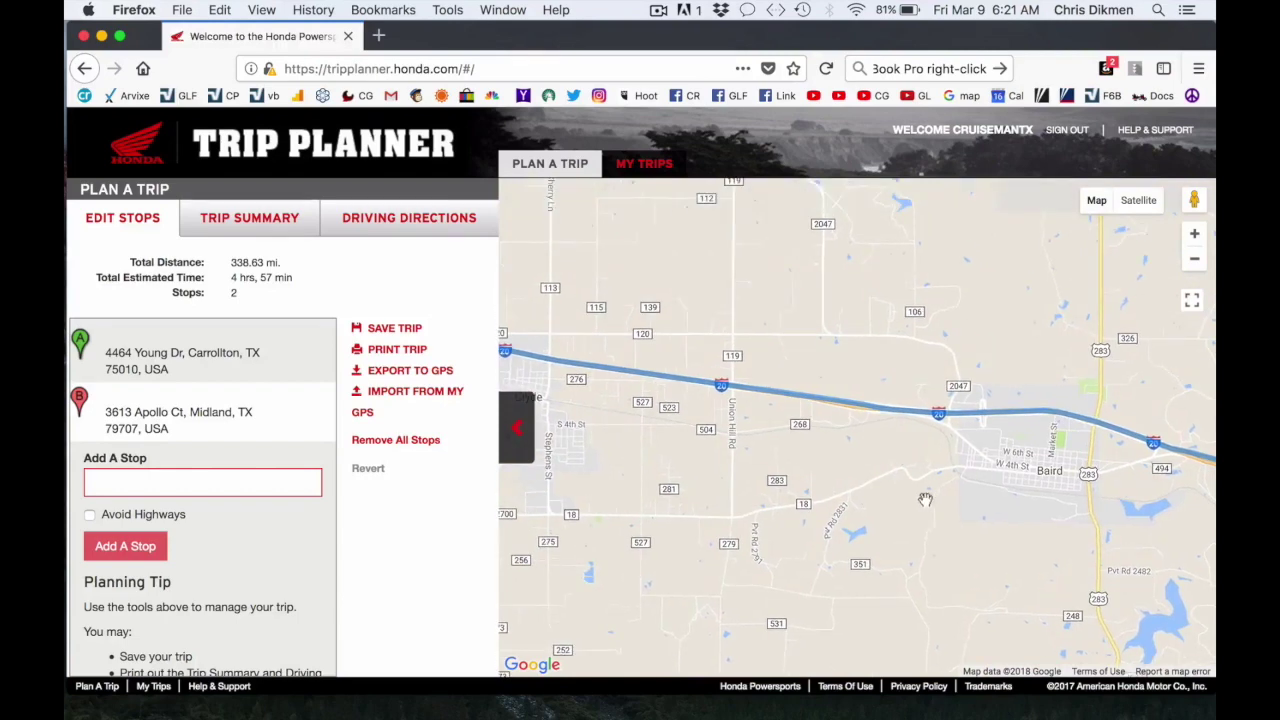
pyautogui.click(1193, 233)
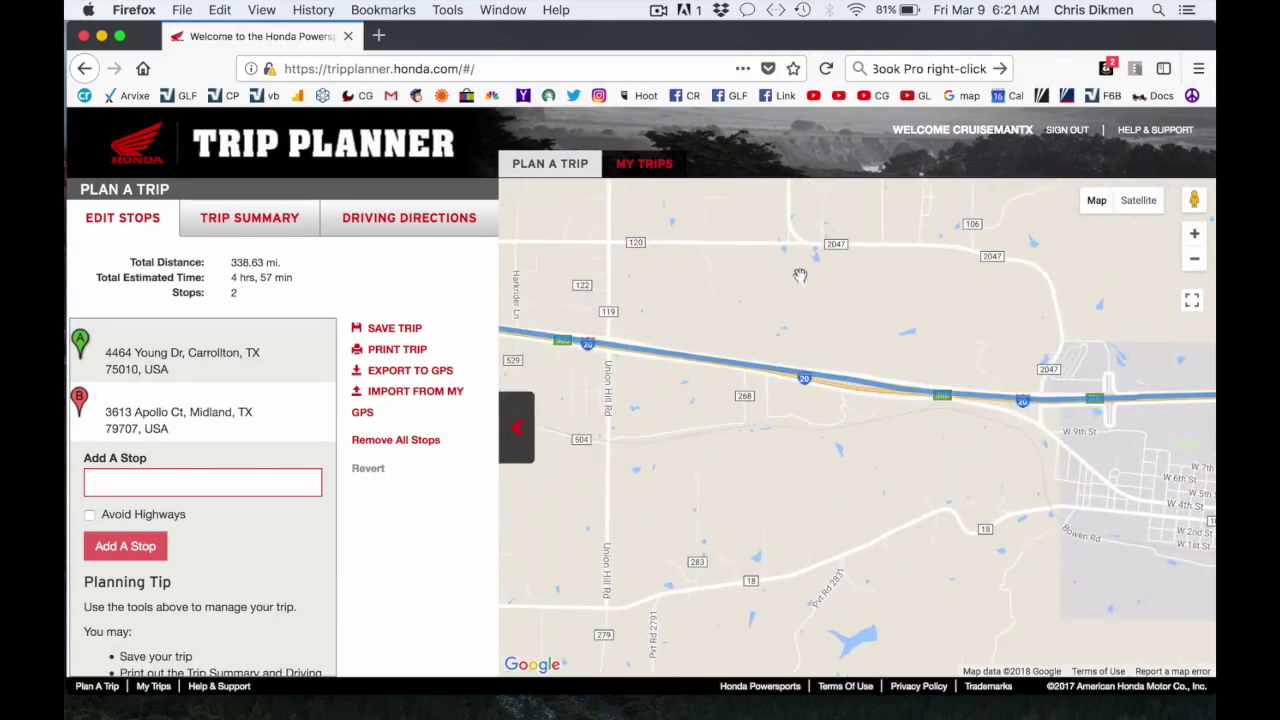
# Add a point on I-20 near Baird as the third stop, bringing the route to 509.19 mi.
pyautogui.click(680, 340)
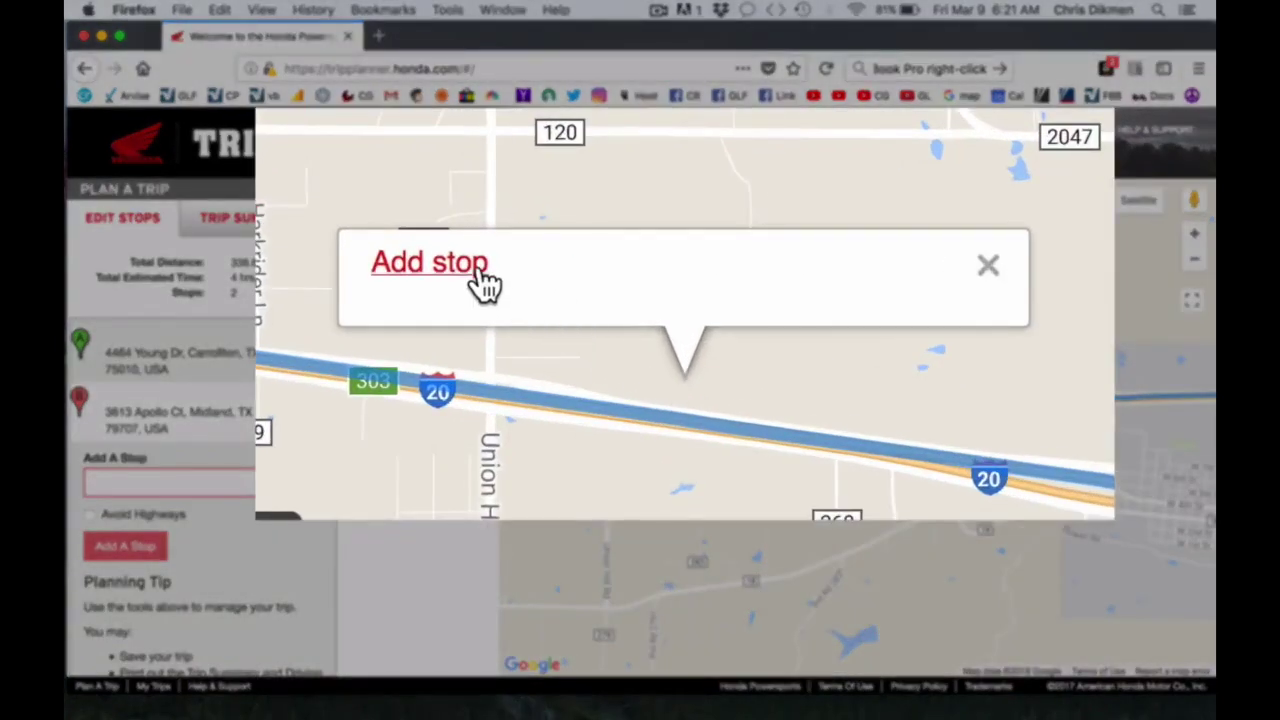
pyautogui.click(472, 264)
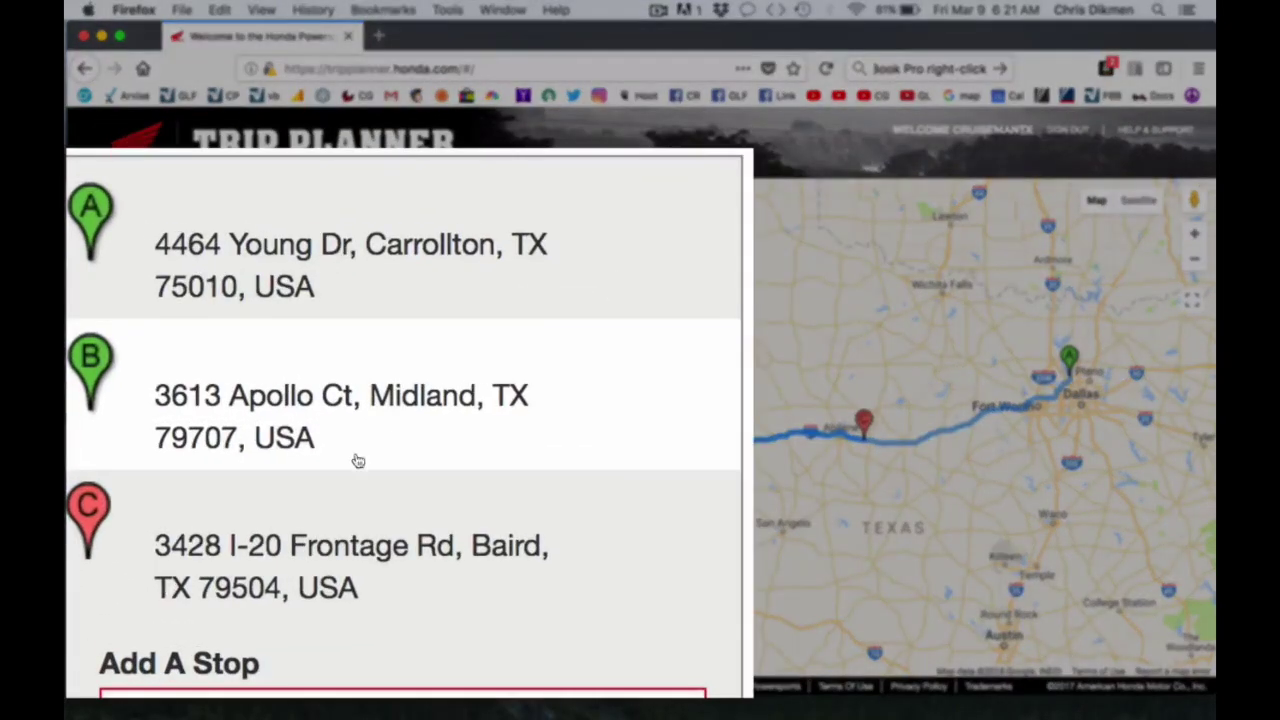
pyautogui.moveTo(124, 465)
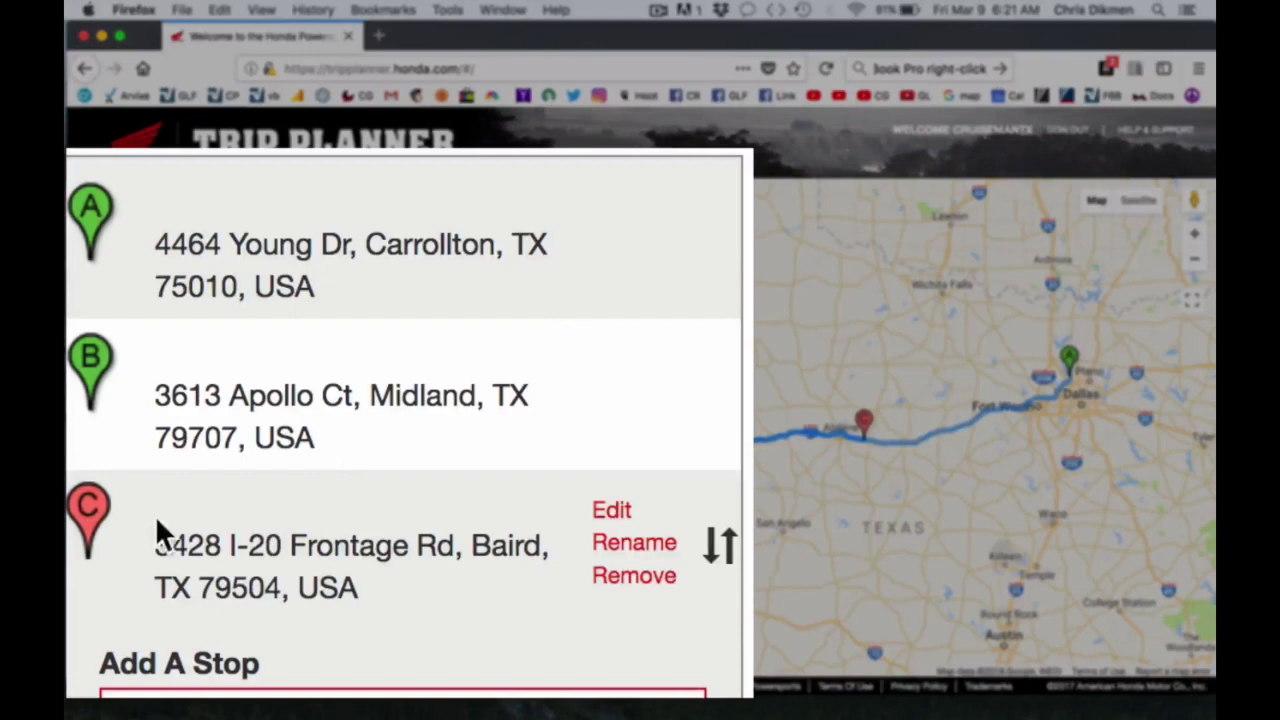
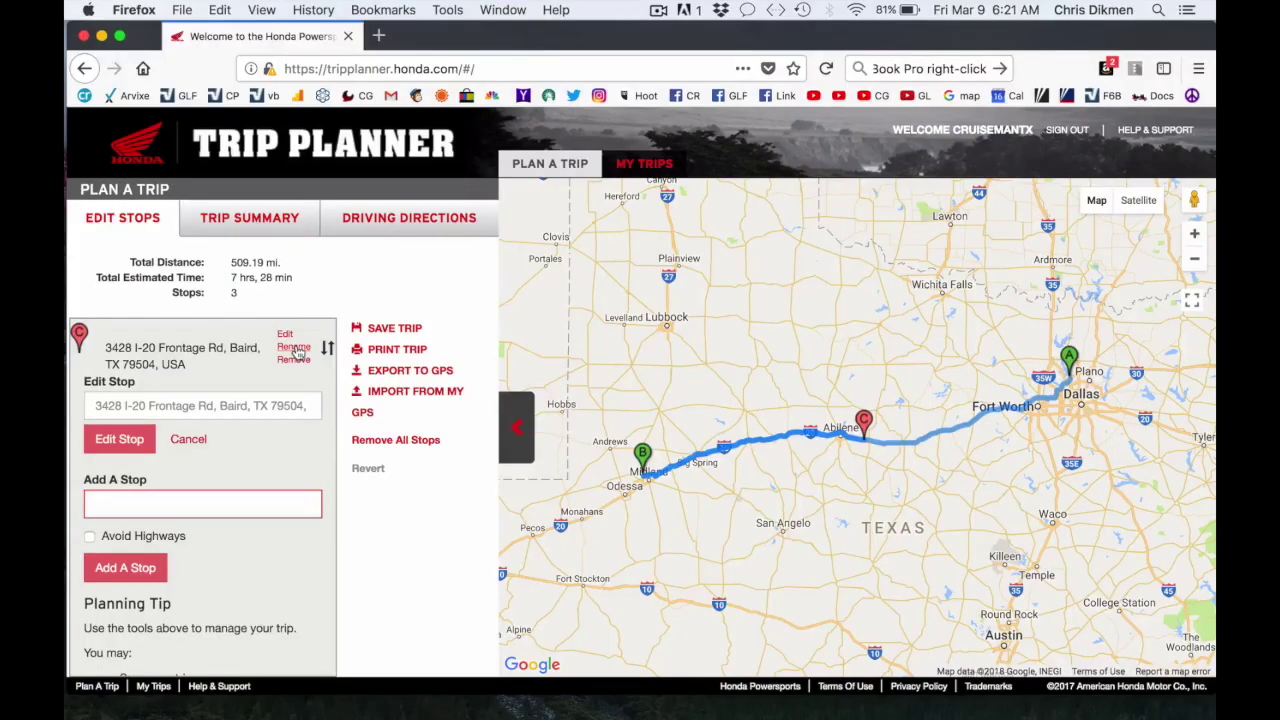
# Rename stop C to McDonalds.
pyautogui.click(296, 348)
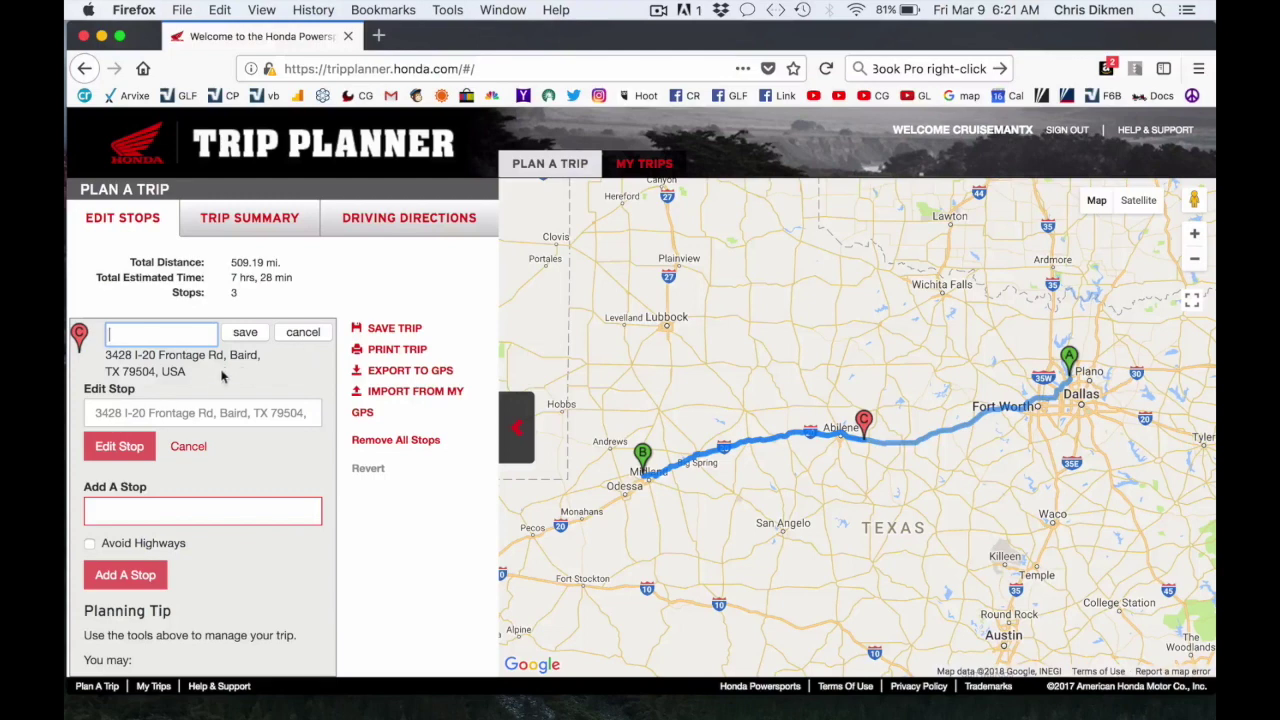
pyautogui.write('McDonalds')
pyautogui.press('Return')
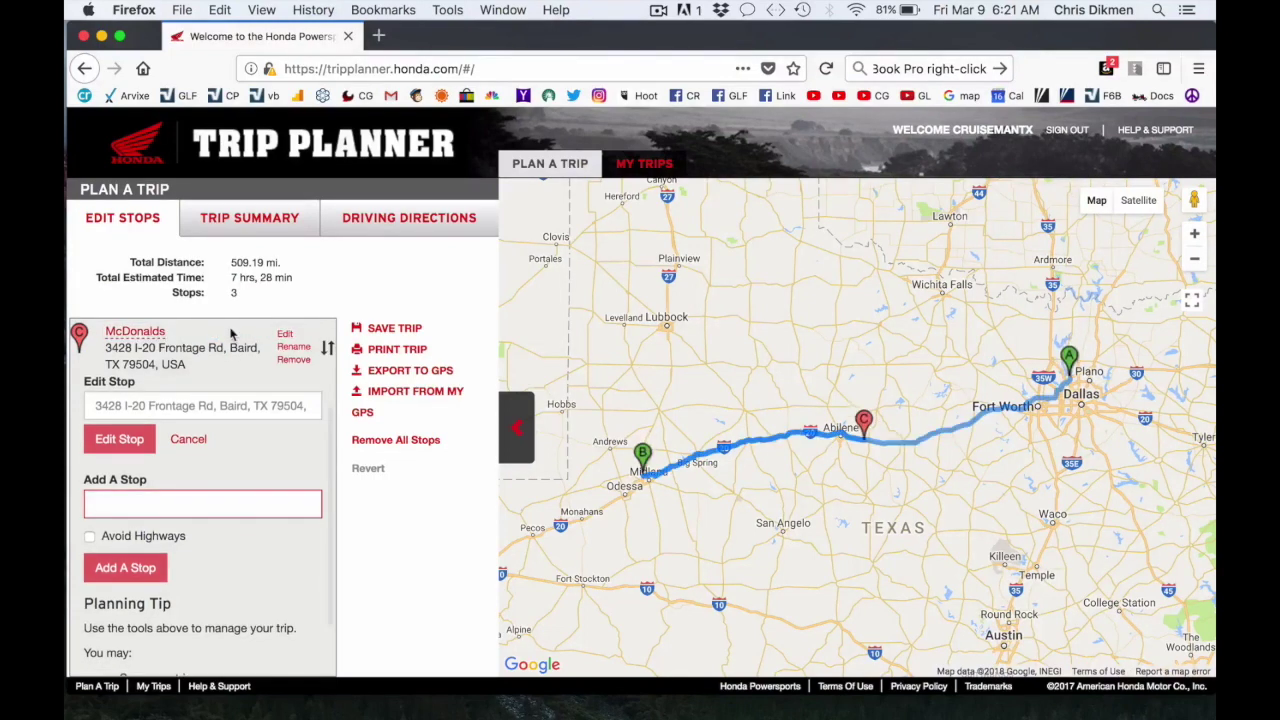
# Move stop C onto I-20 Frontage Rd at 3493 I-20, Baird, TX 79504.
pyautogui.click(1193, 236)
pyautogui.click(1193, 236)
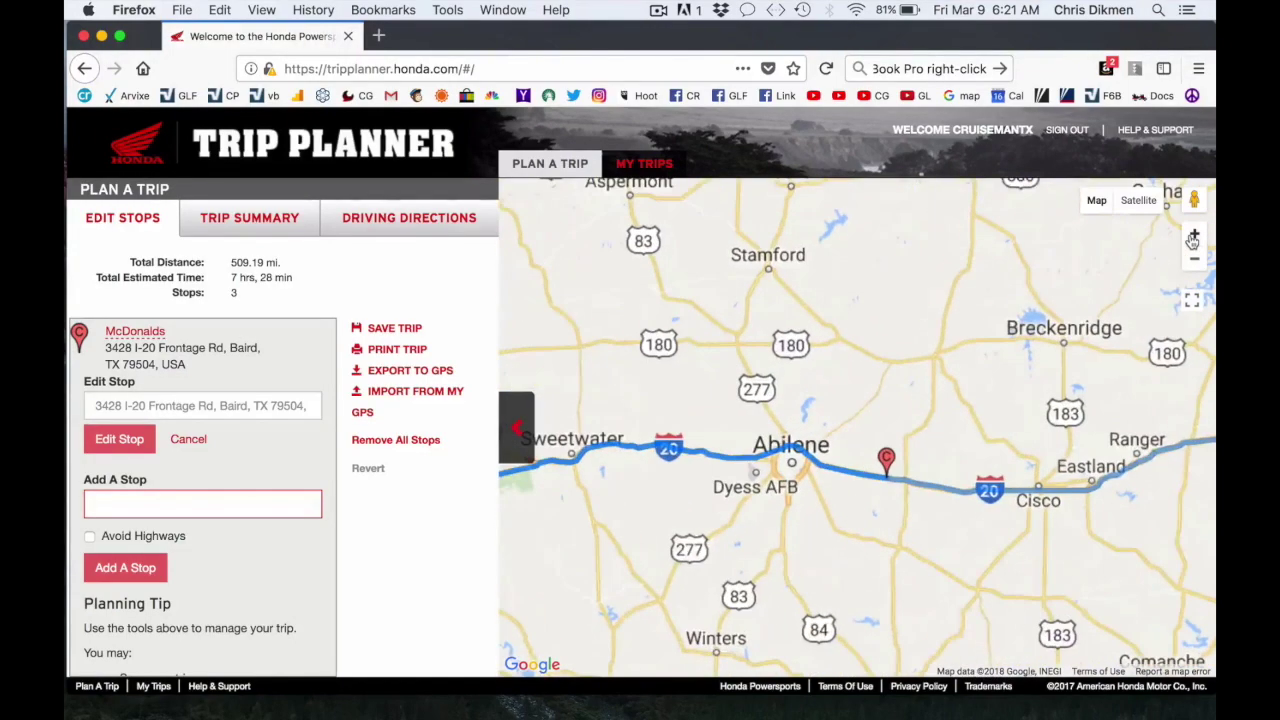
pyautogui.click(1193, 236)
pyautogui.moveTo(997, 553); pyautogui.dragTo(920, 444)
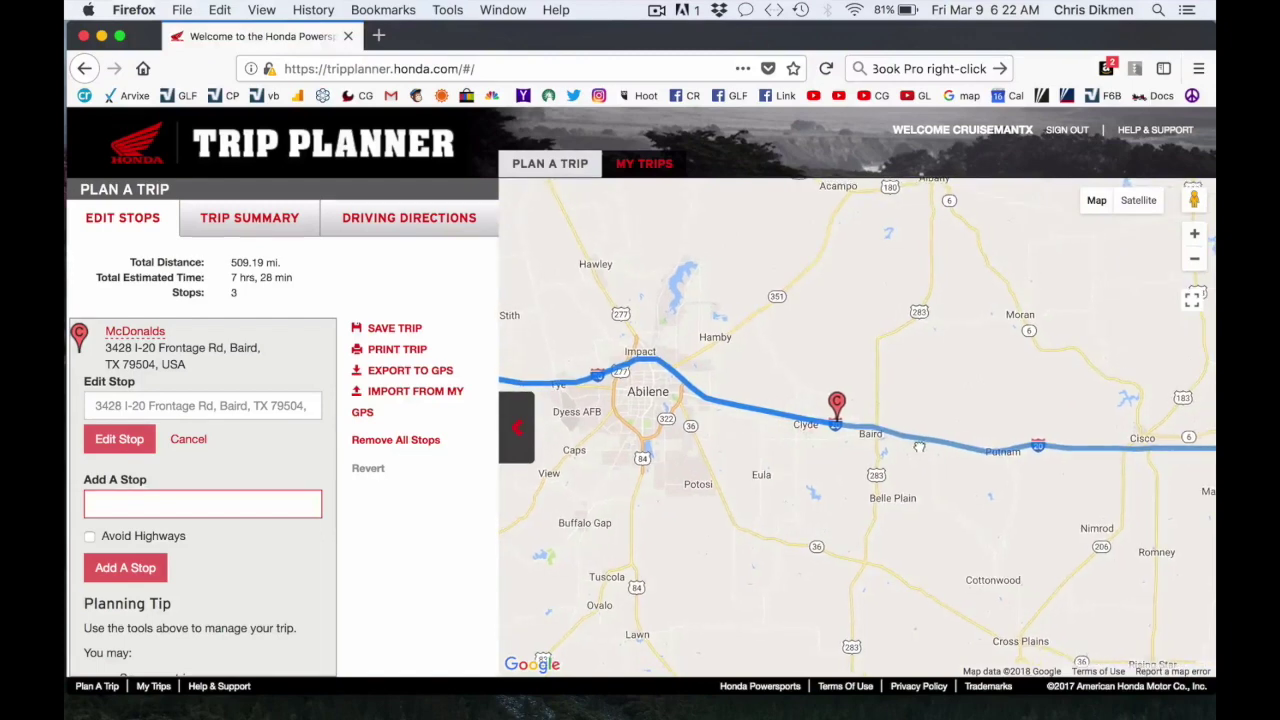
pyautogui.click(1195, 237)
pyautogui.click(1195, 237)
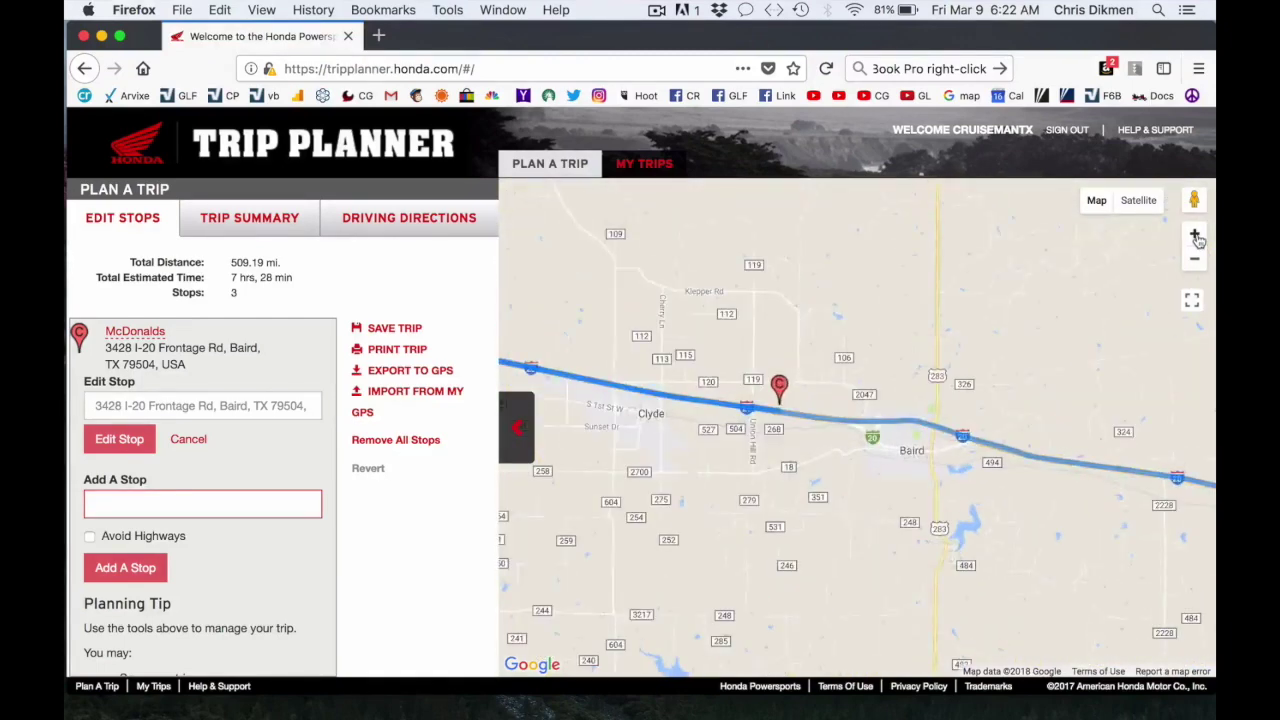
pyautogui.click(1195, 237)
pyautogui.click(1195, 237)
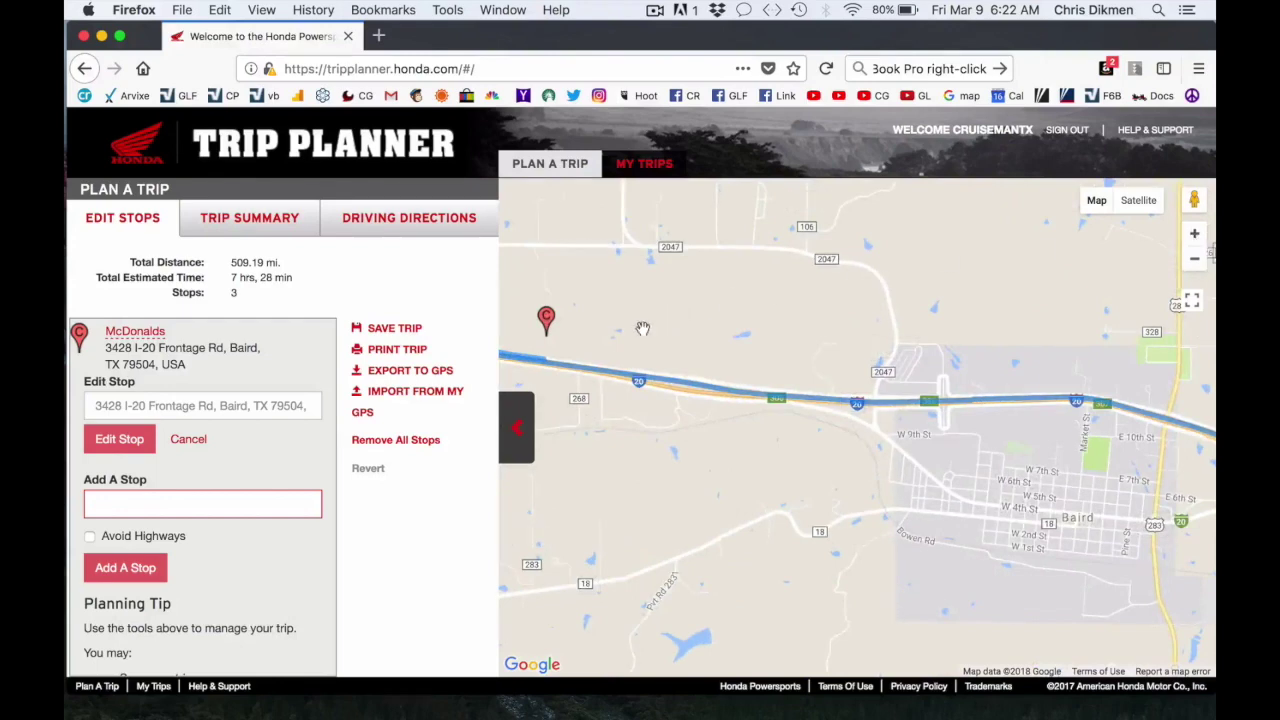
pyautogui.moveTo(617, 366); pyautogui.dragTo(831, 367)
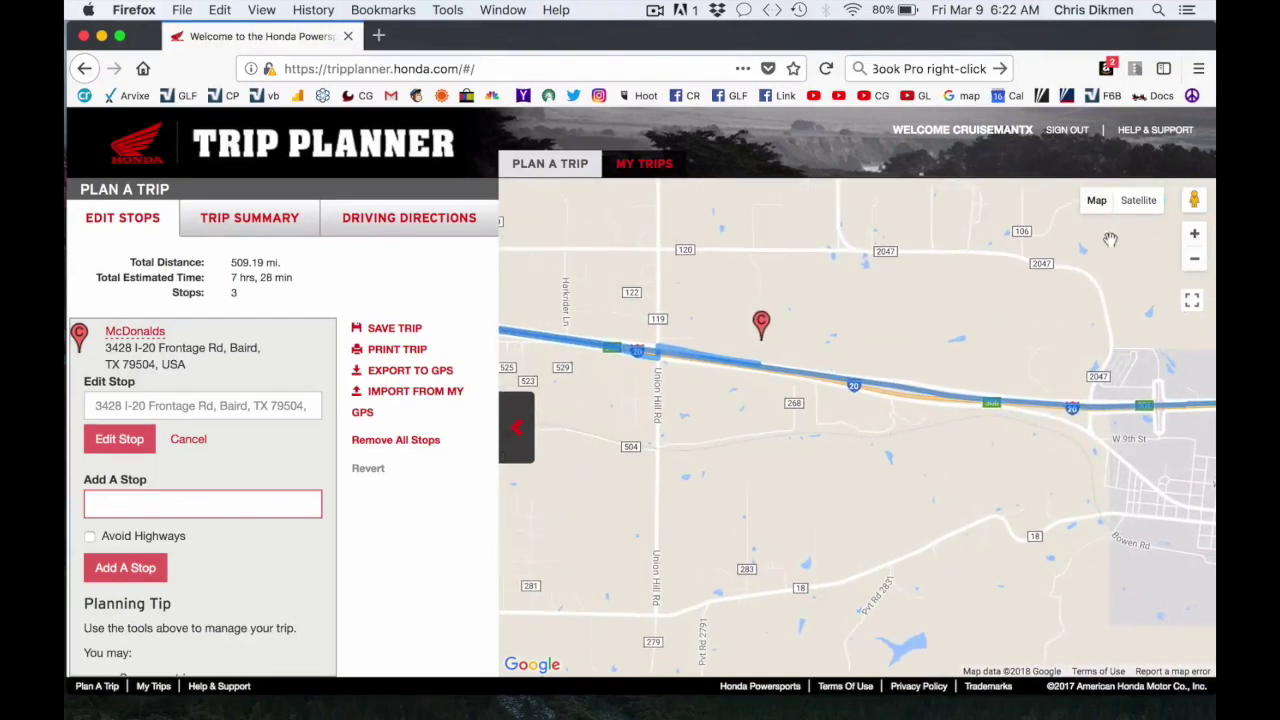
pyautogui.click(1195, 237)
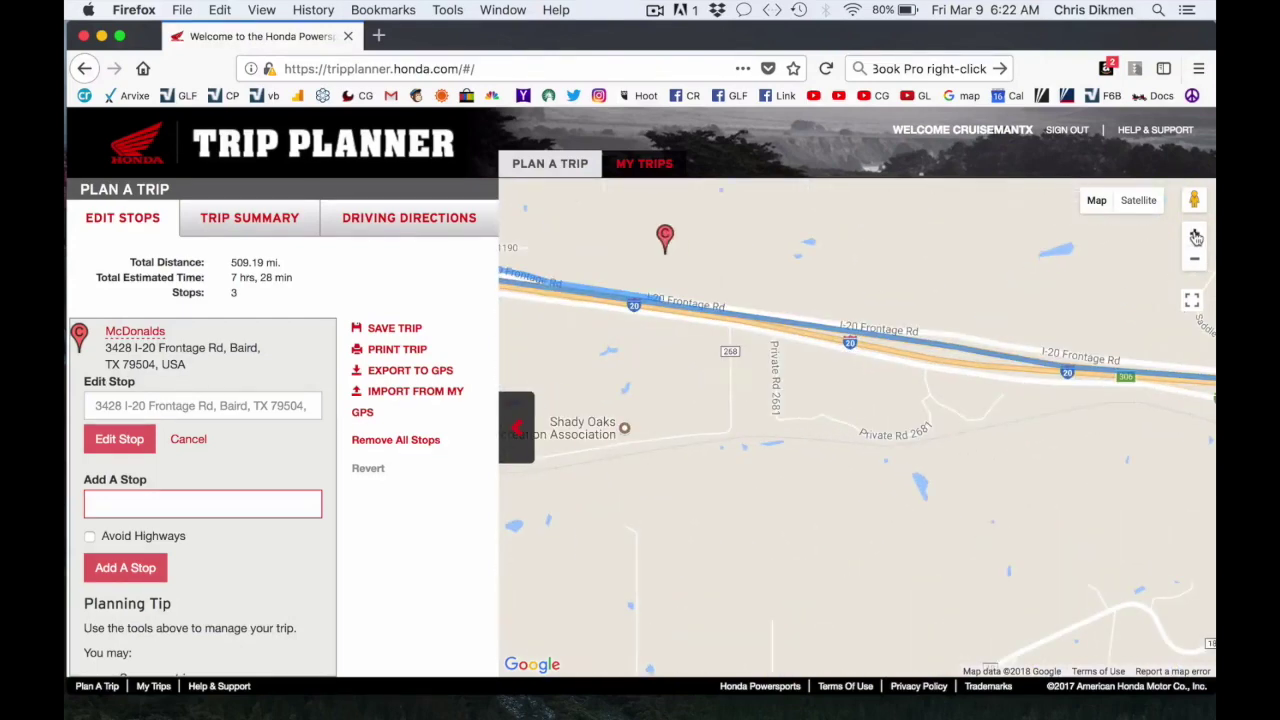
pyautogui.click(1195, 237)
pyautogui.moveTo(728, 343); pyautogui.dragTo(980, 552)
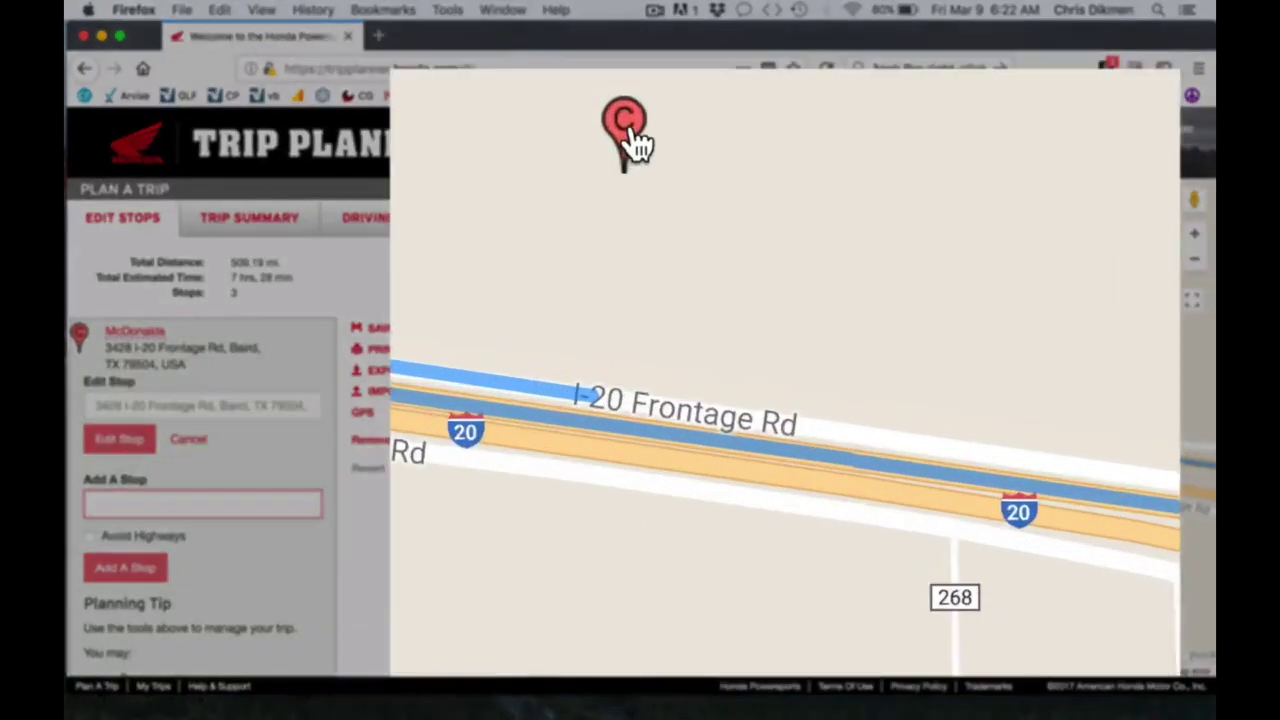
pyautogui.moveTo(636, 145)
pyautogui.mouseDown()
pyautogui.moveTo(674, 134)
pyautogui.moveTo(749, 177)
pyautogui.moveTo(820, 291)
pyautogui.moveTo(845, 386)
pyautogui.mouseUp()
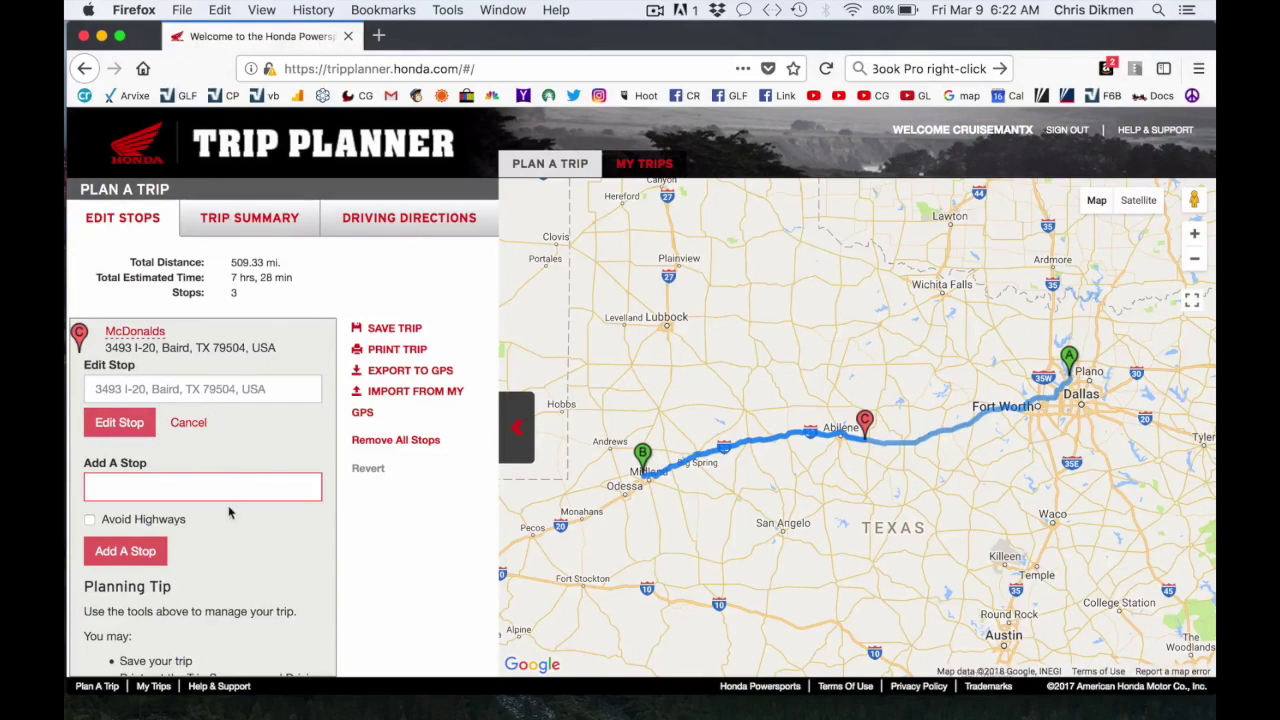
# Apply stop C's new Baird location and reorder it between stops A and B.
pyautogui.click(119, 422)
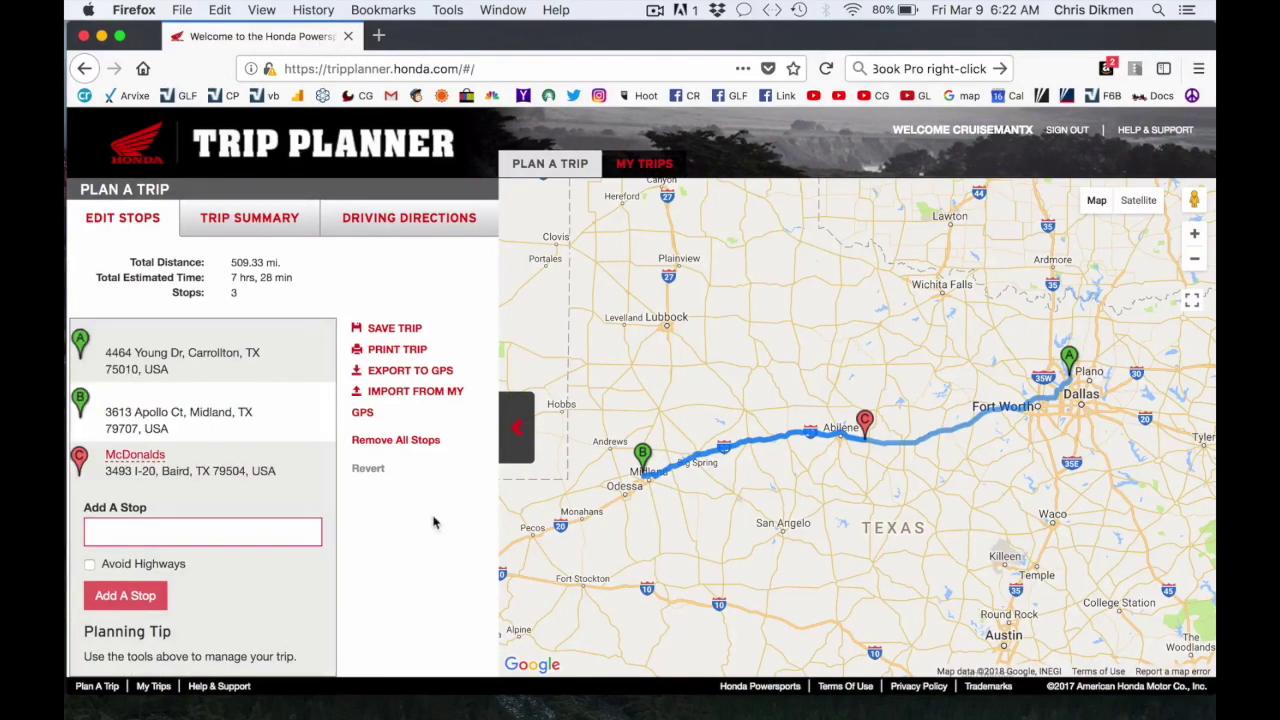
pyautogui.moveTo(285, 485)
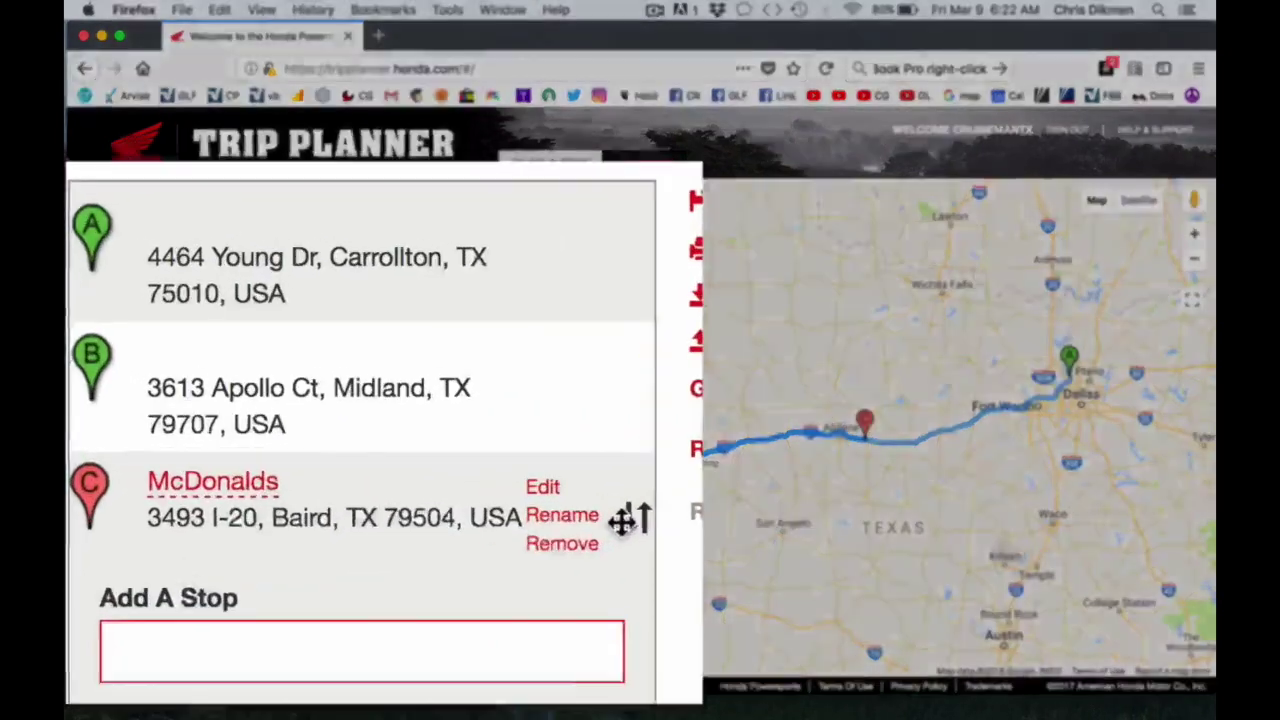
pyautogui.moveTo(723, 506); pyautogui.dragTo(689, 366)
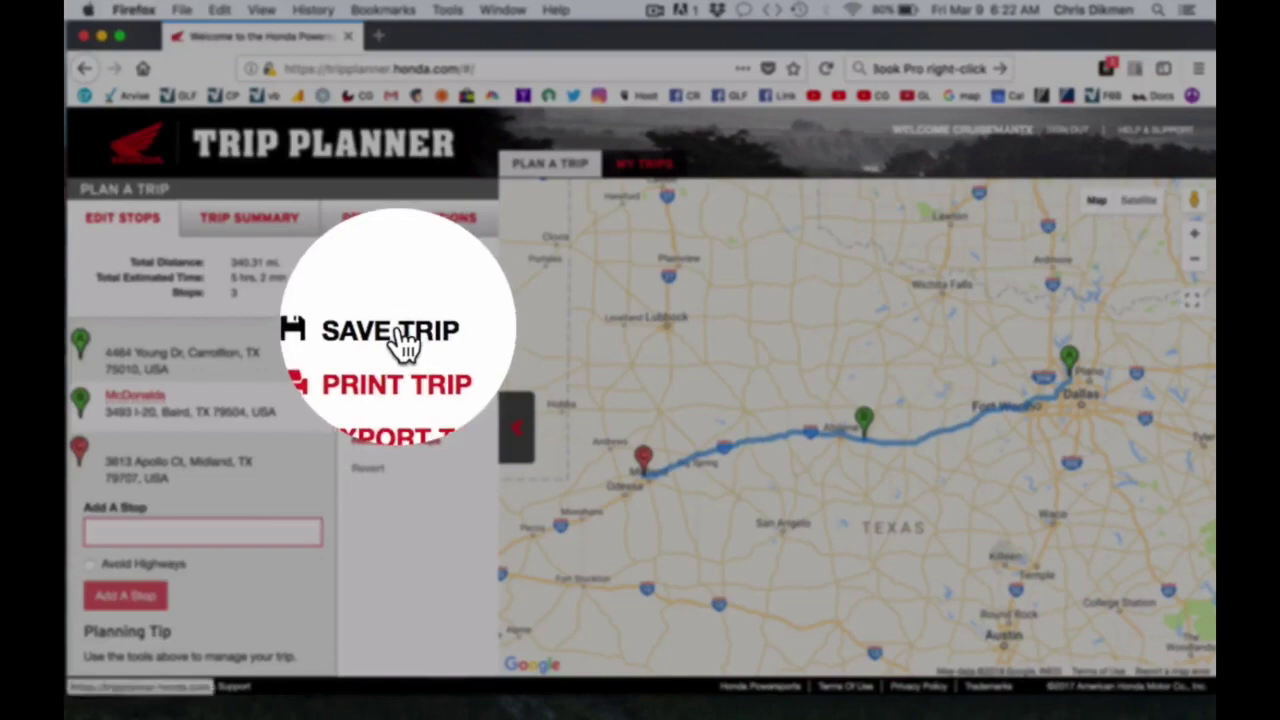
# Save the trip to My Trips with the name MySampleRoute.
pyautogui.click(398, 330)
pyautogui.click(448, 248)
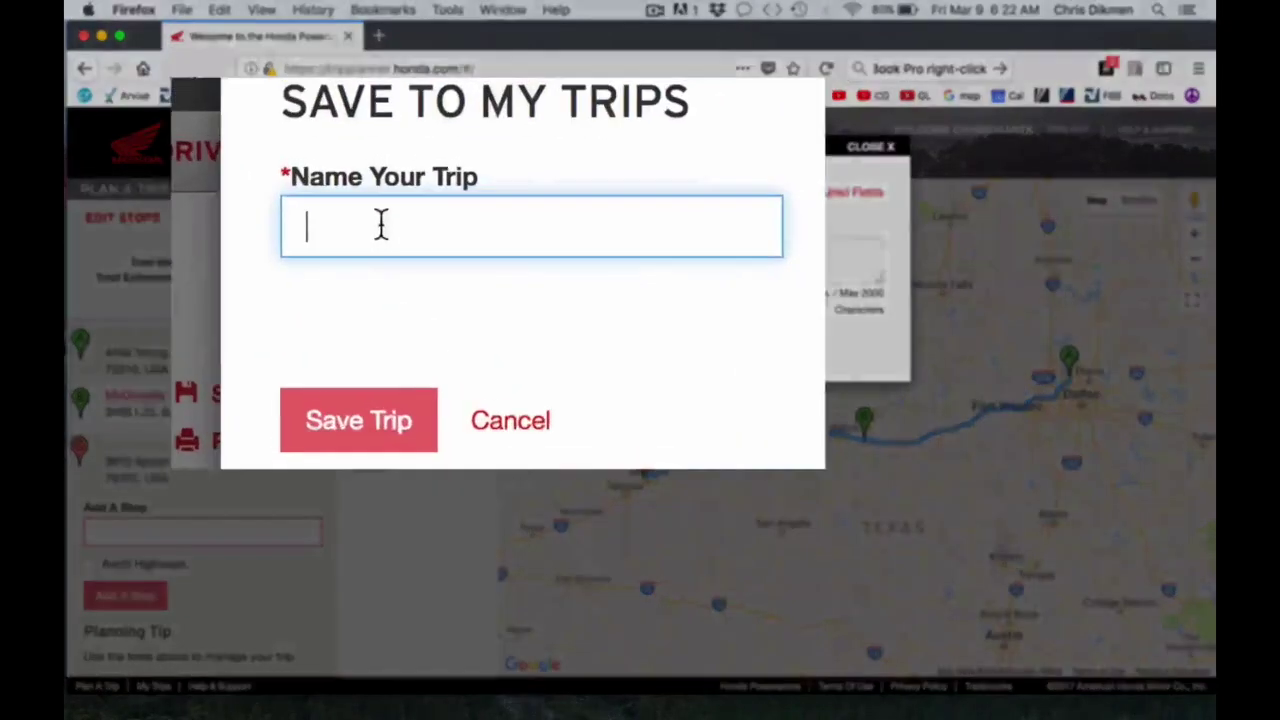
pyautogui.write('MyS')
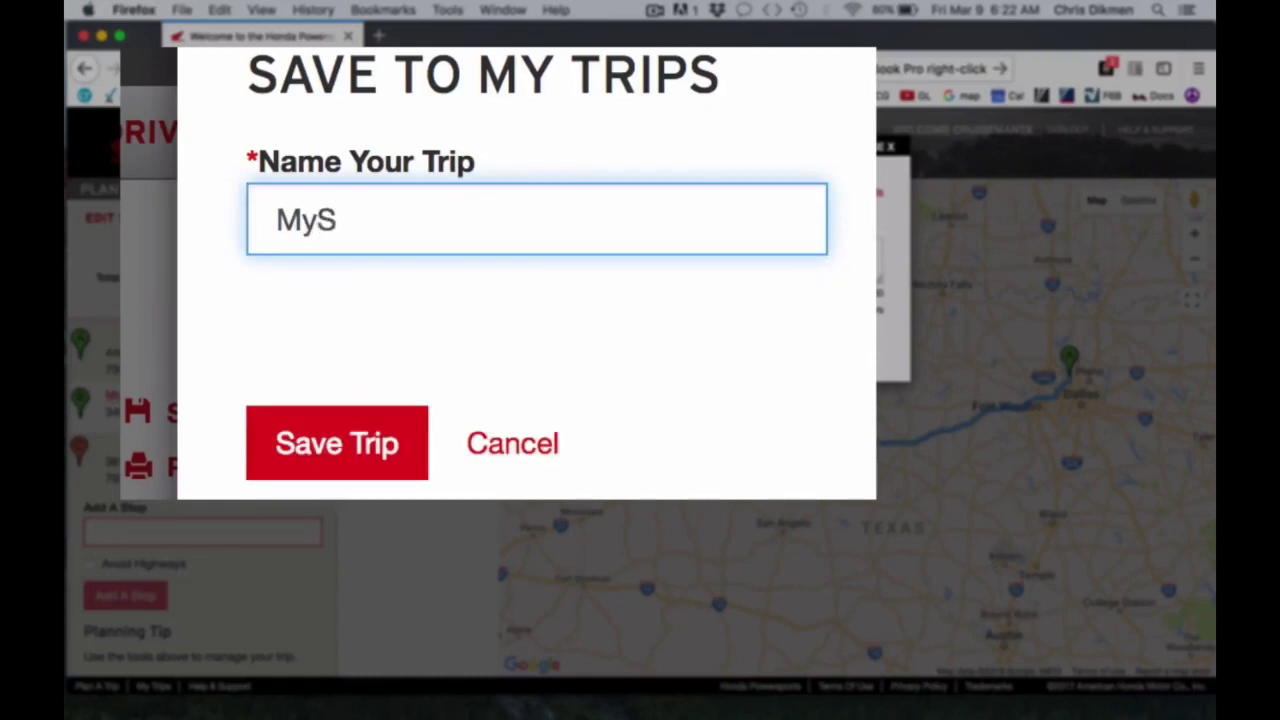
pyautogui.write('ampleRoute')
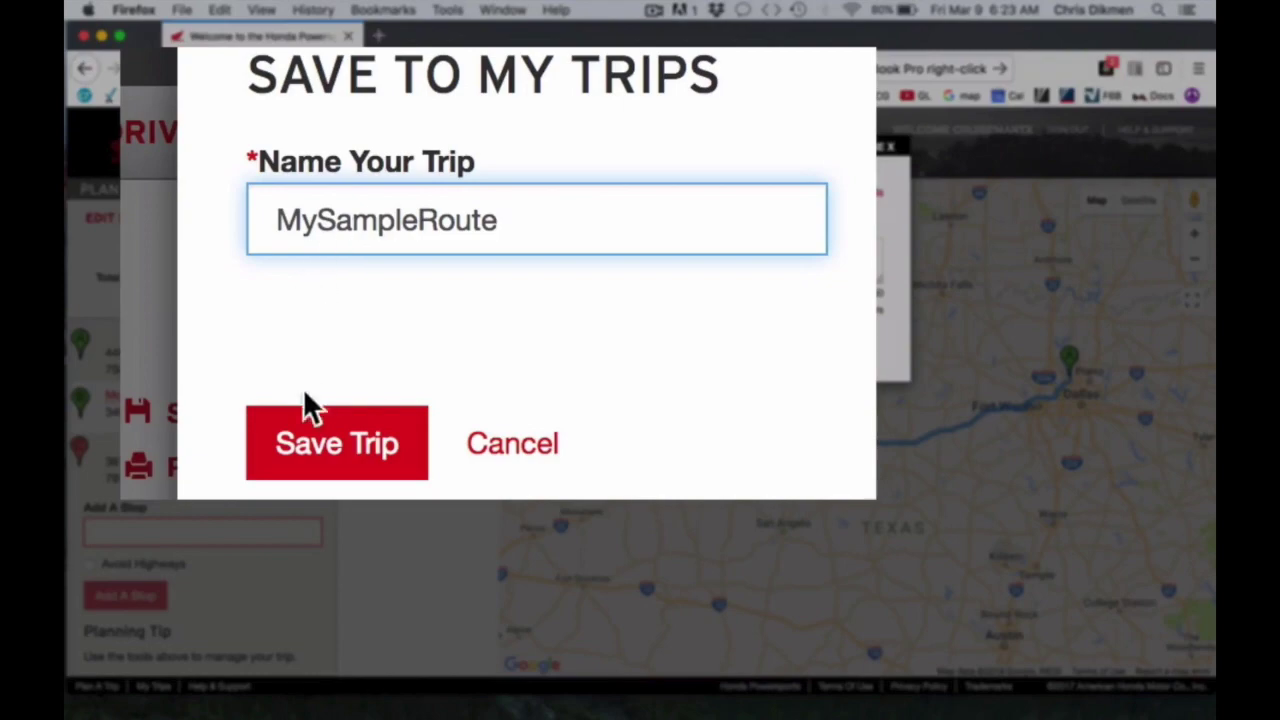
pyautogui.click(313, 455)
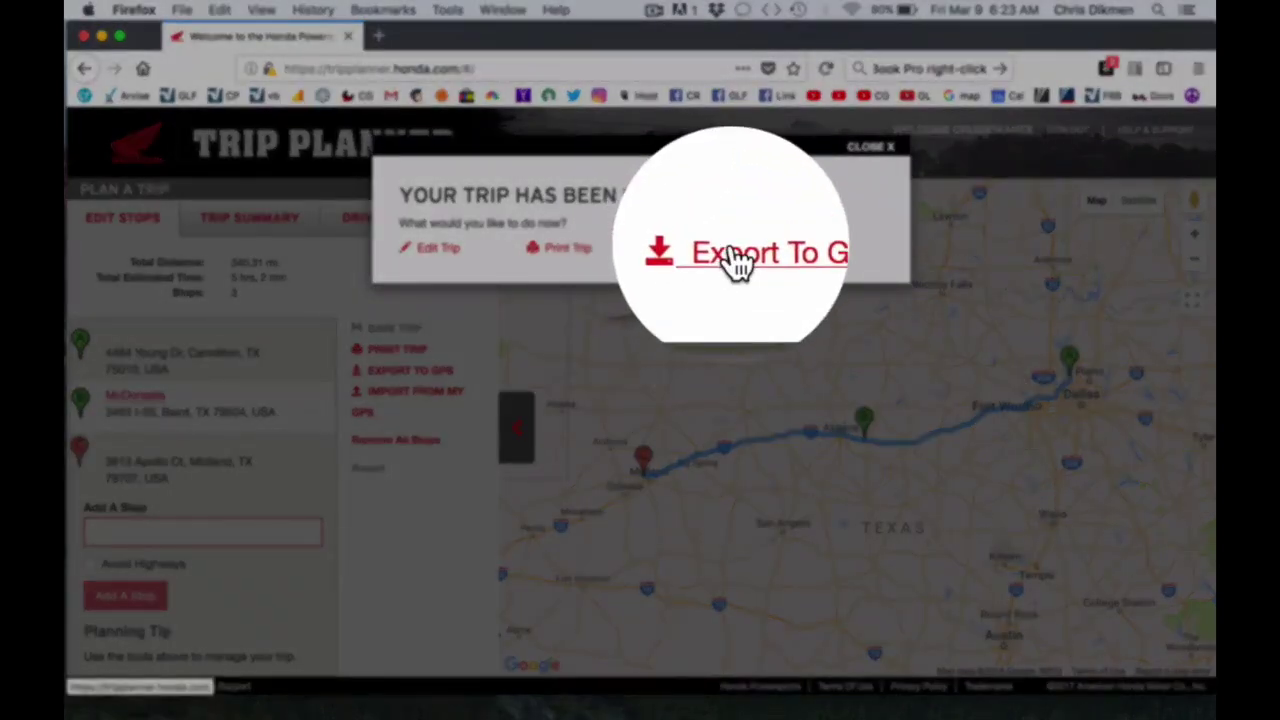
# Export the trip for GPS and save MySampleRoute.gpx to the Desktop.
pyautogui.click(731, 250)
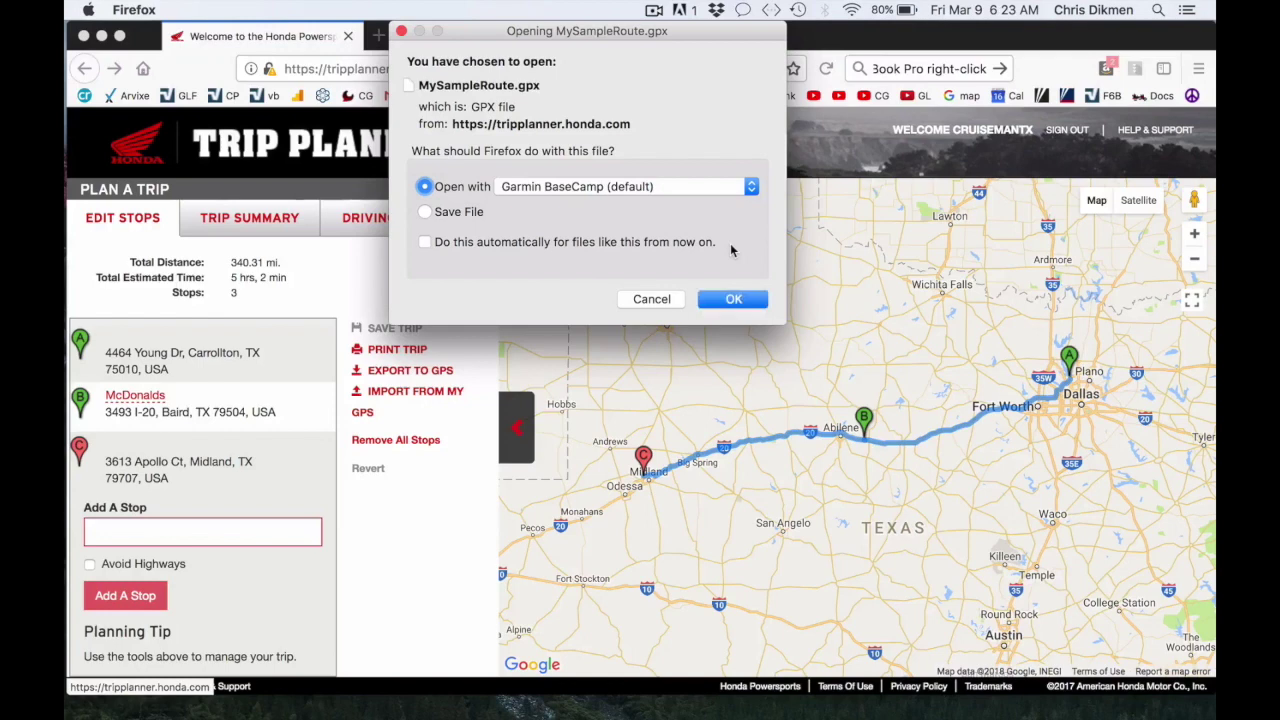
pyautogui.click(460, 214)
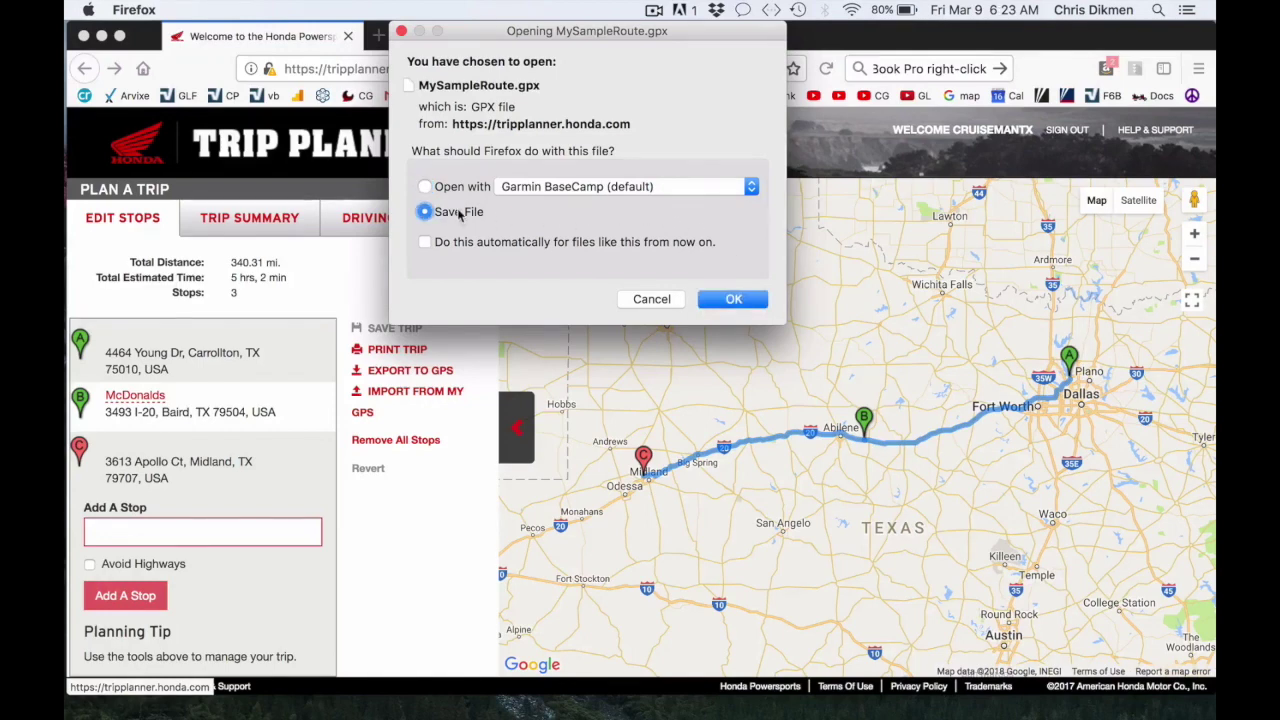
pyautogui.click(735, 299)
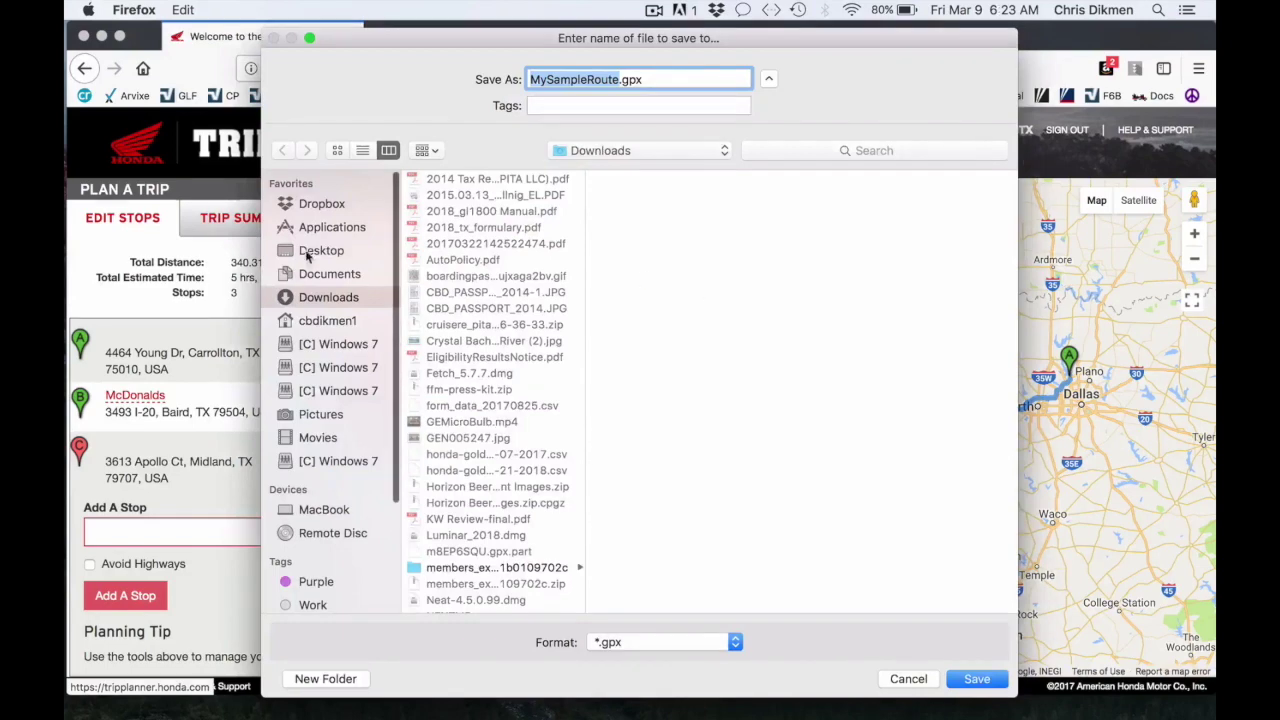
pyautogui.click(313, 250)
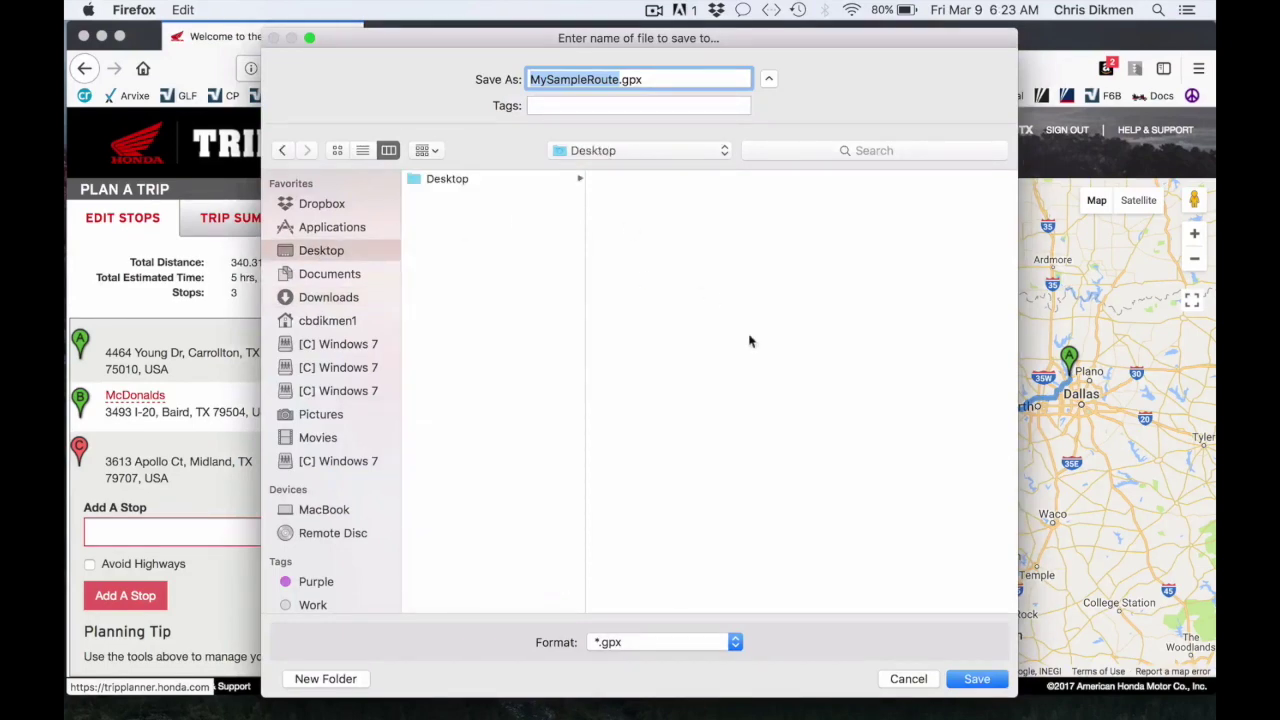
pyautogui.click(963, 681)
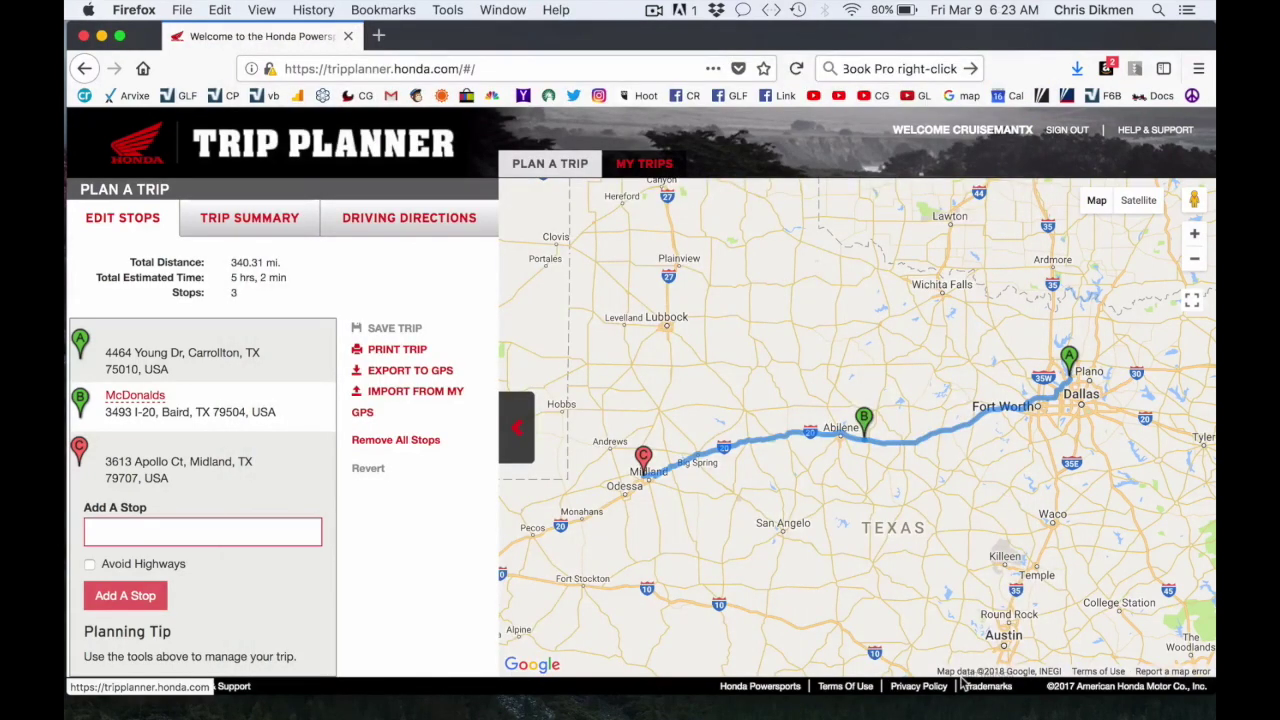
# Minimize the Firefox window to reveal the desktop.
pyautogui.click(102, 37)
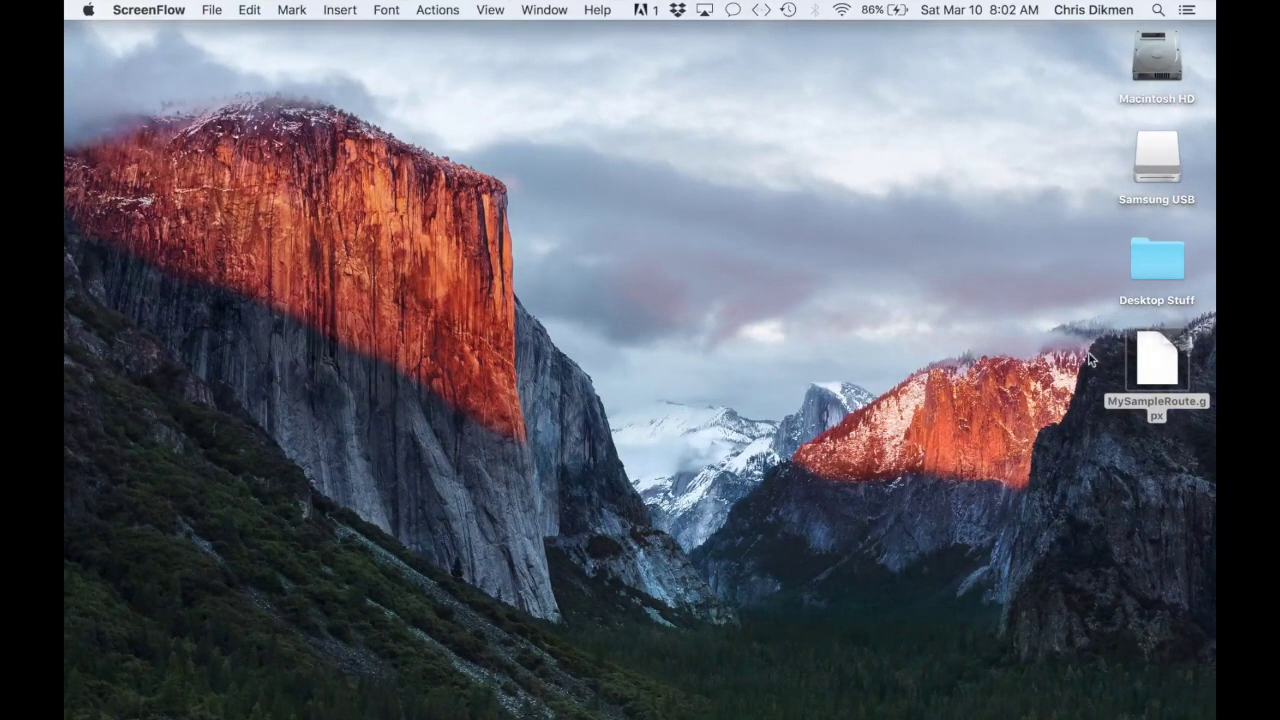
# Copy MySampleRoute.gpx onto the Samsung USB drive and check it is there.
pyautogui.moveTo(1152, 362); pyautogui.dragTo(1155, 142)
pyautogui.doubleClick(1155, 142)
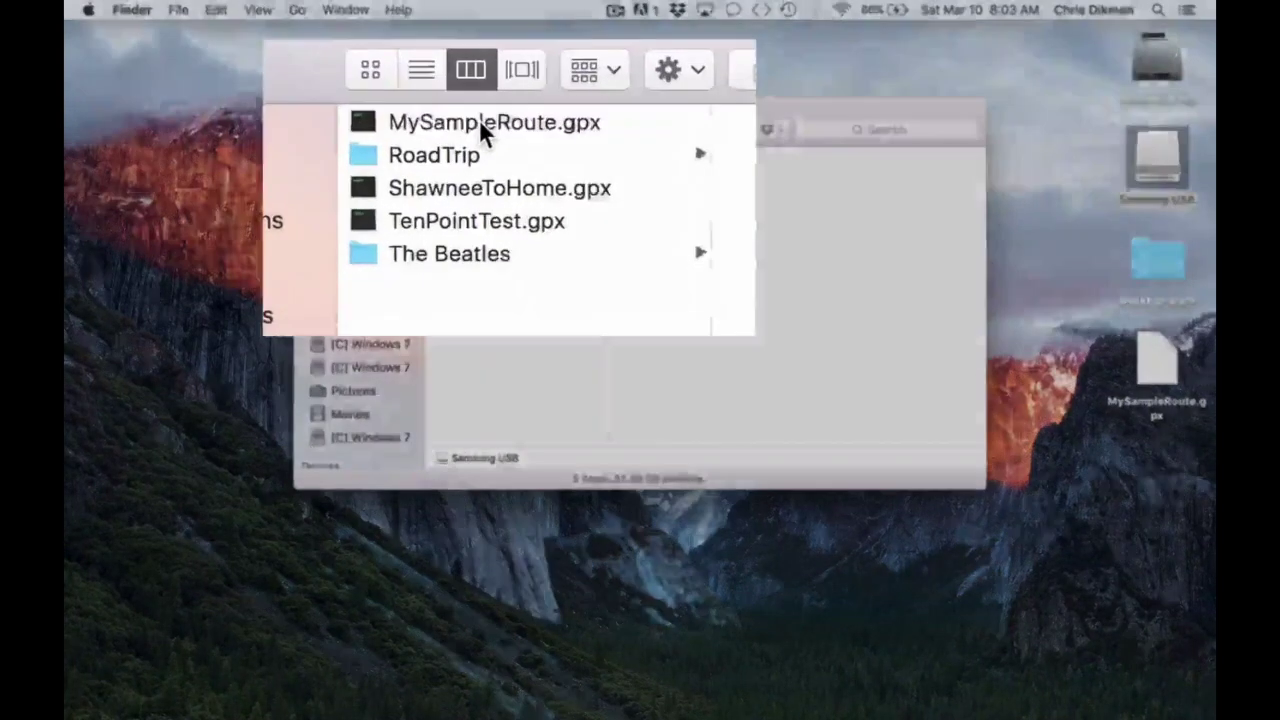
pyautogui.click(495, 156)
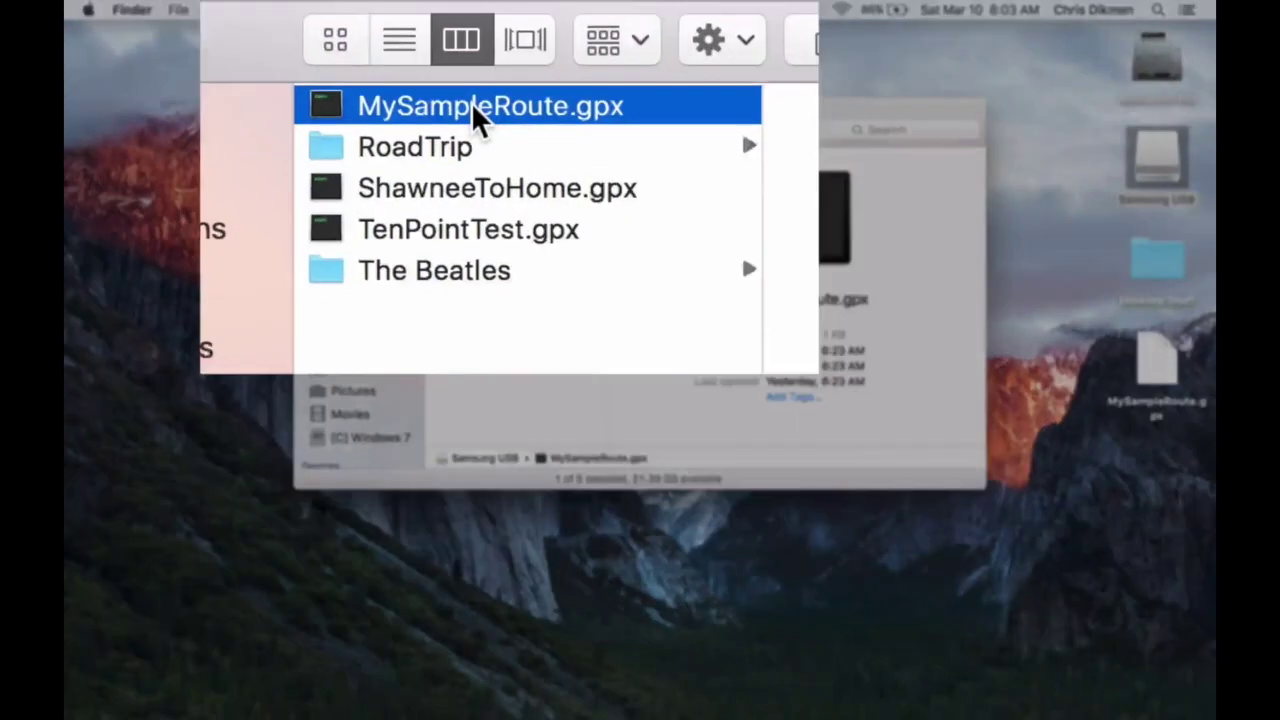
# Browse the drive's other GPX routes and folders, then close the Samsung USB window.
pyautogui.click(426, 195)
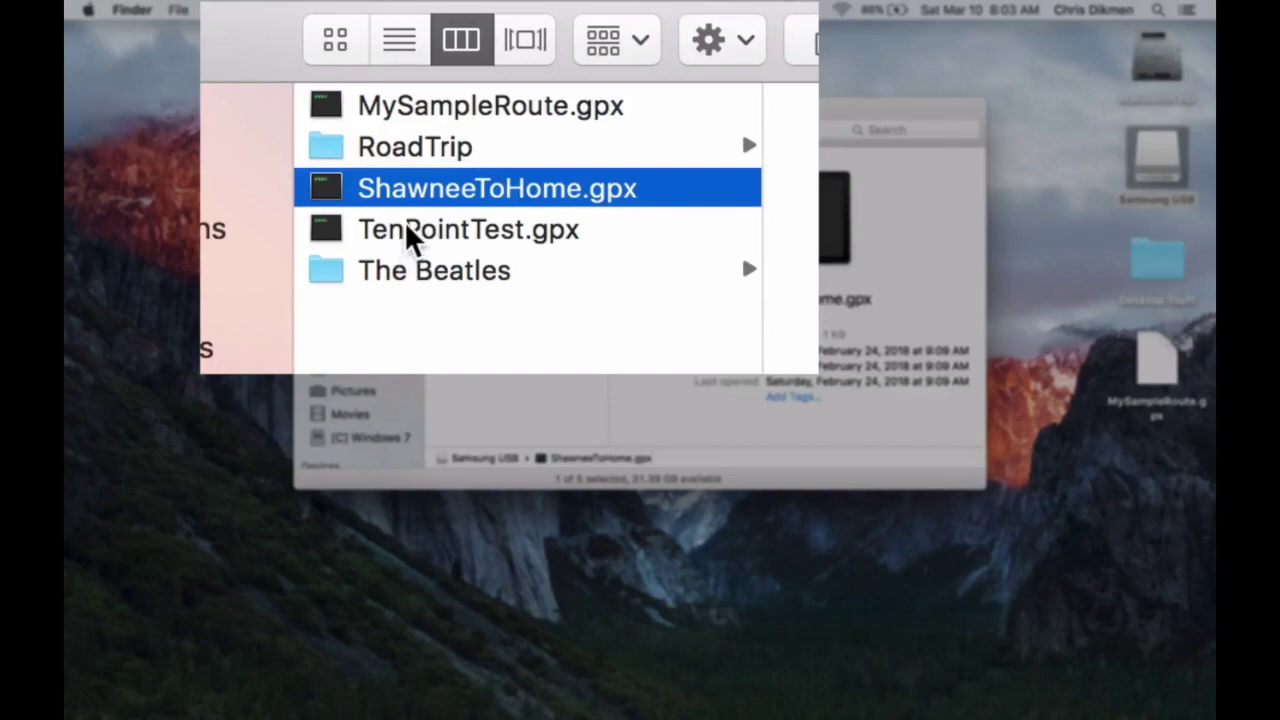
pyautogui.click(415, 238)
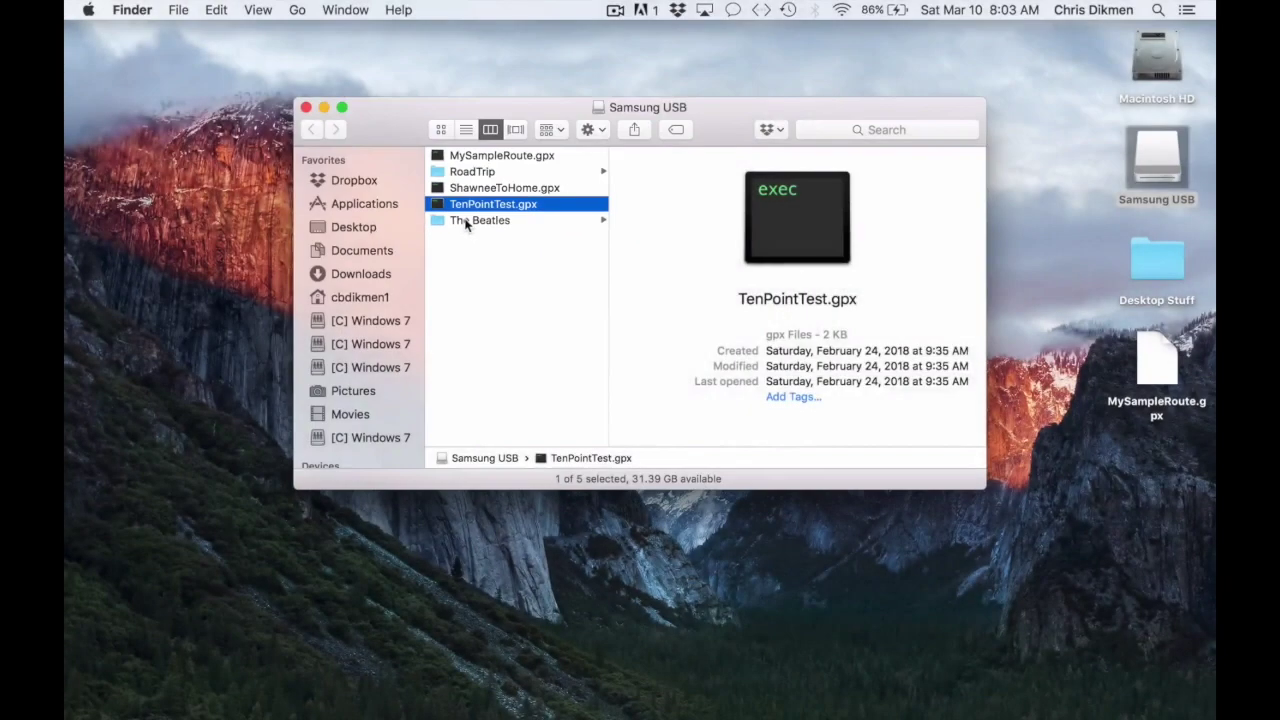
pyautogui.click(465, 221)
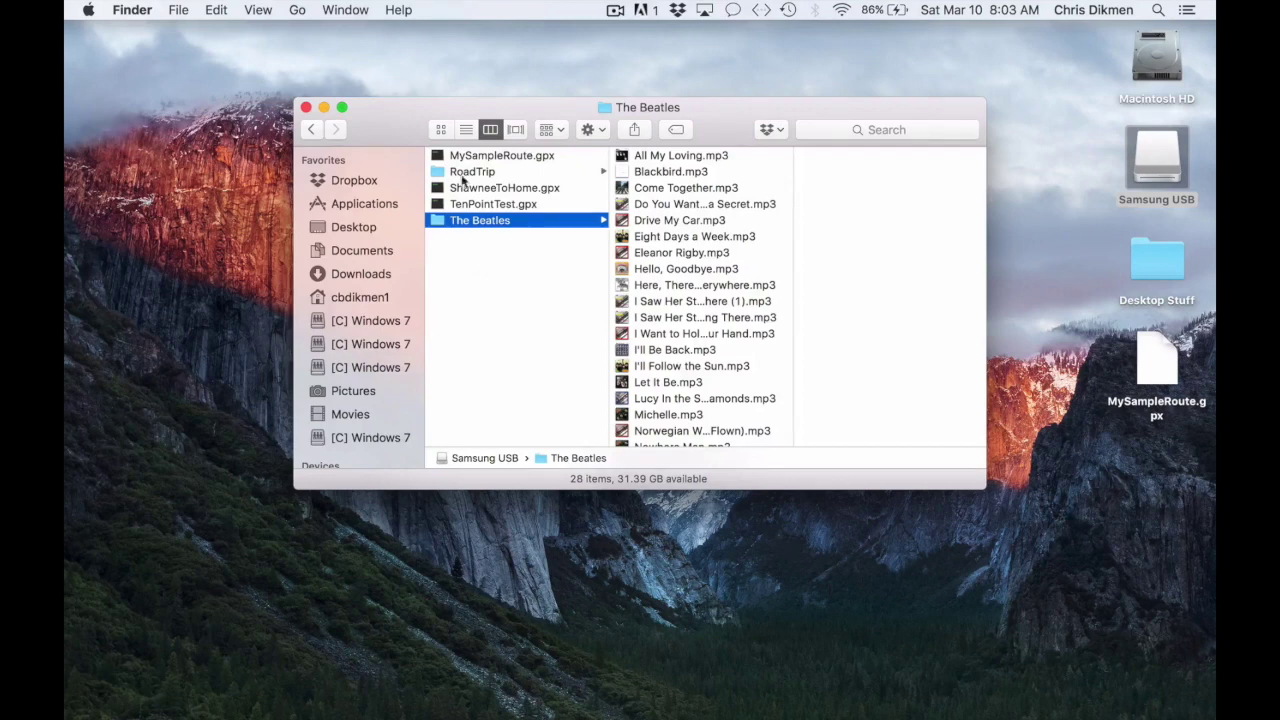
pyautogui.click(466, 176)
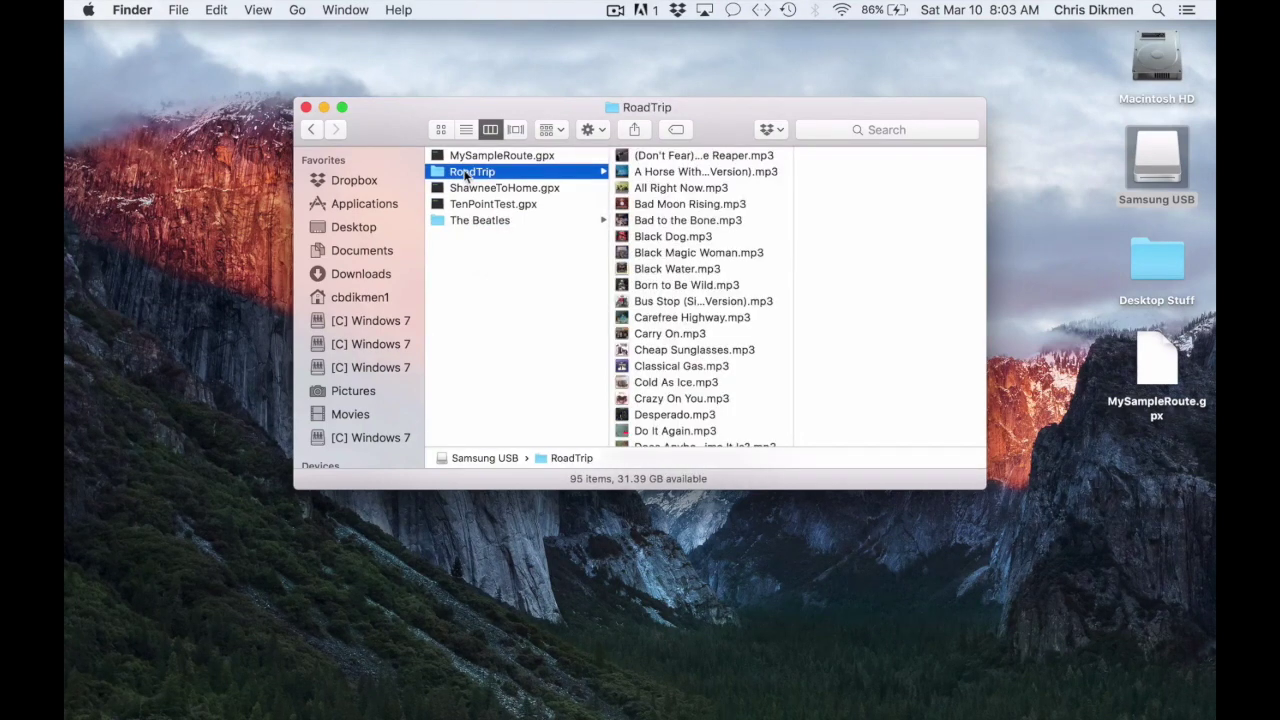
pyautogui.click(502, 279)
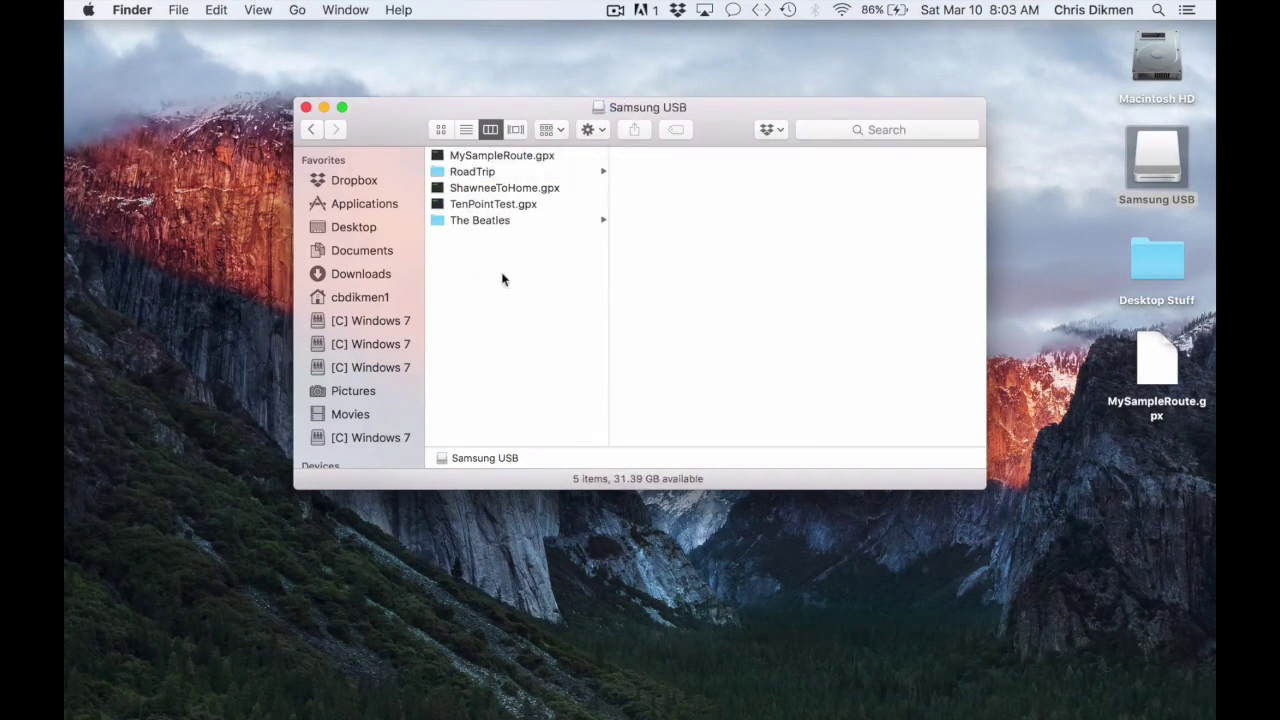
pyautogui.click(307, 108)
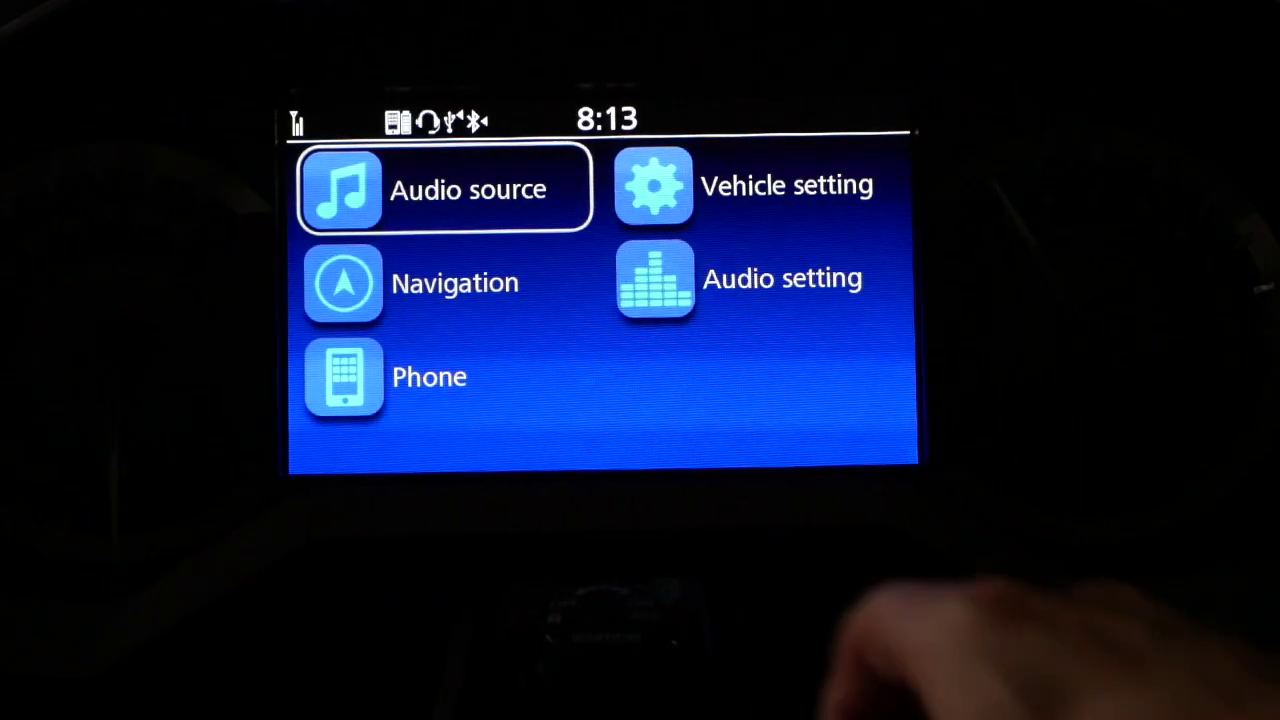
# Open Navigation from the home menu, then the map's Menu option.
pyautogui.click(445, 283)
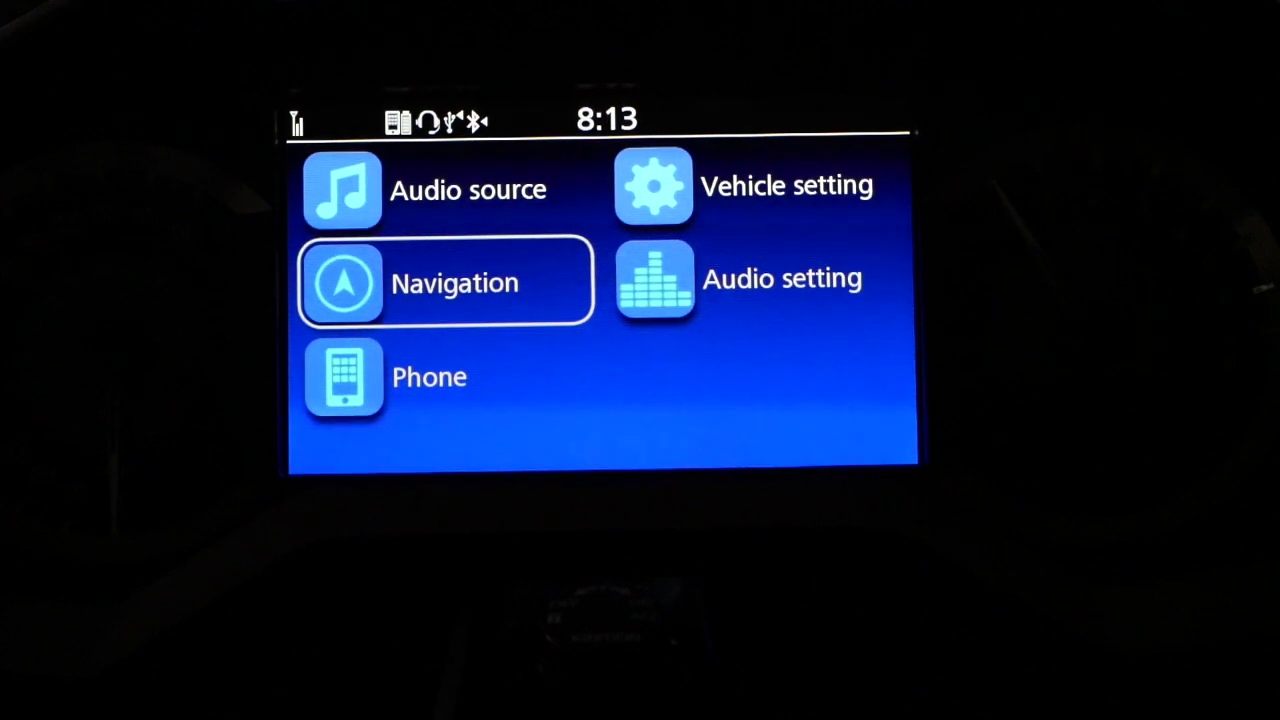
pyautogui.press('Return')
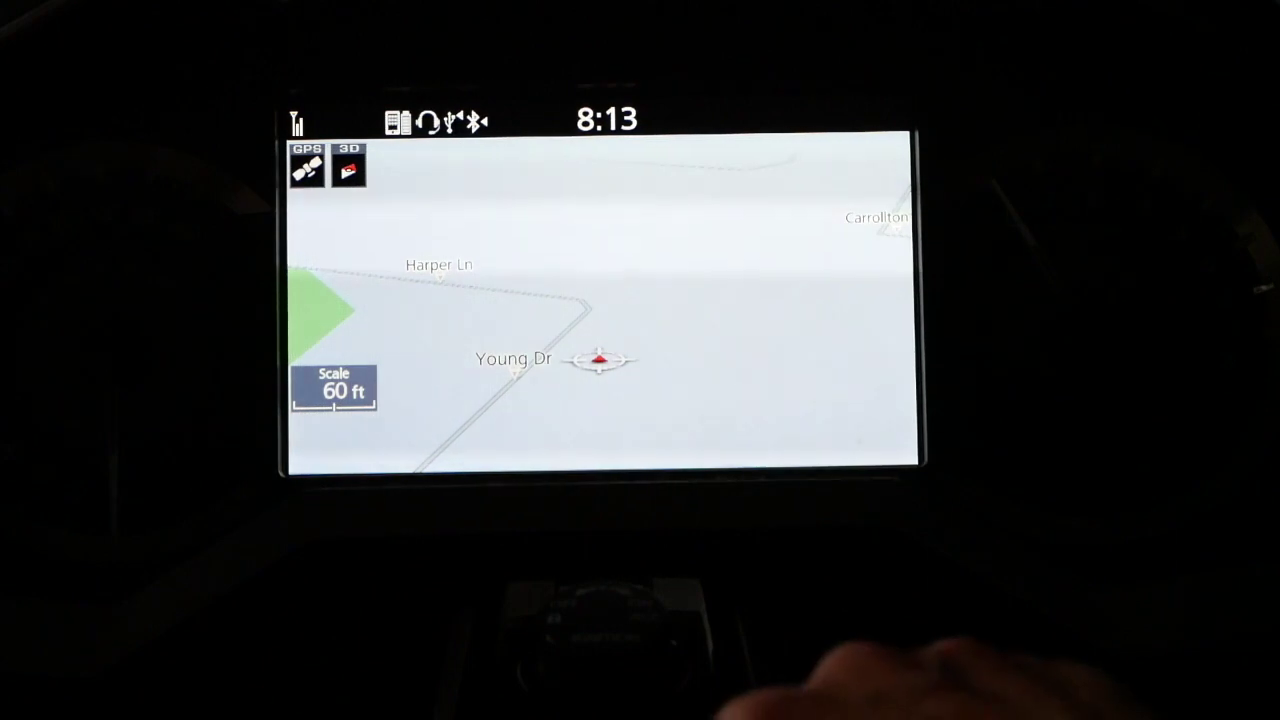
pyautogui.press('Return')
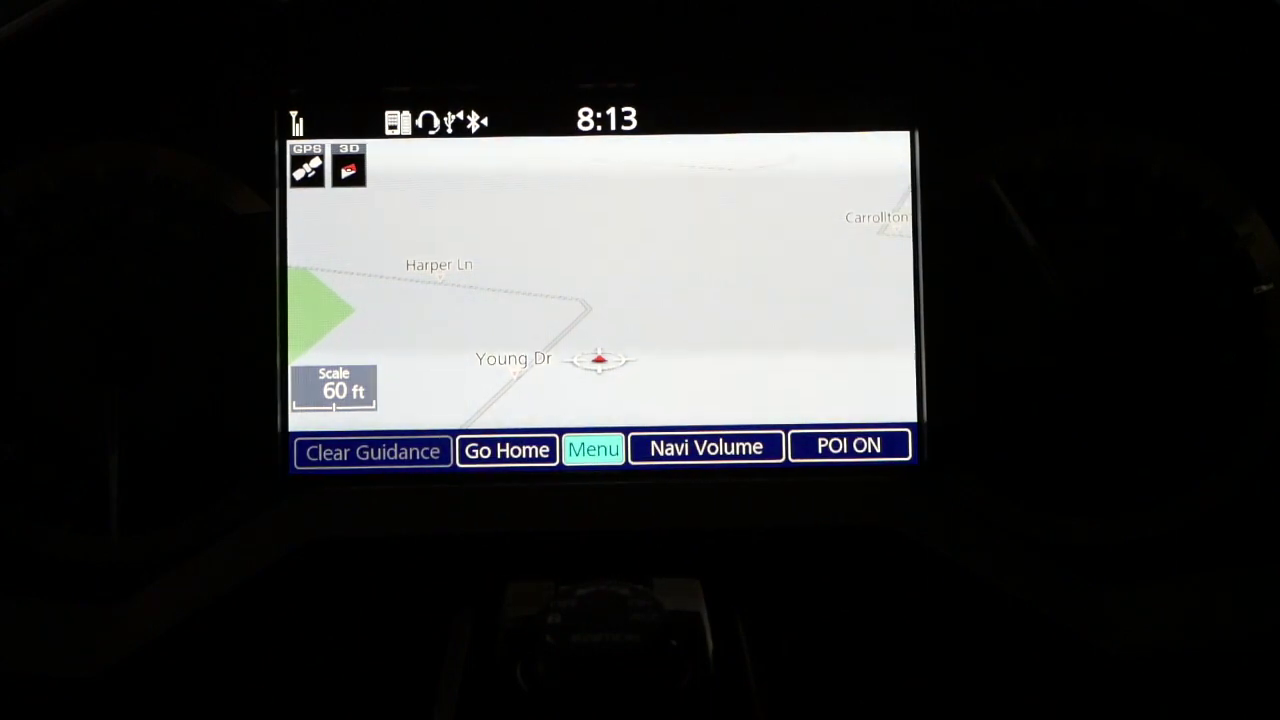
pyautogui.press('Left')
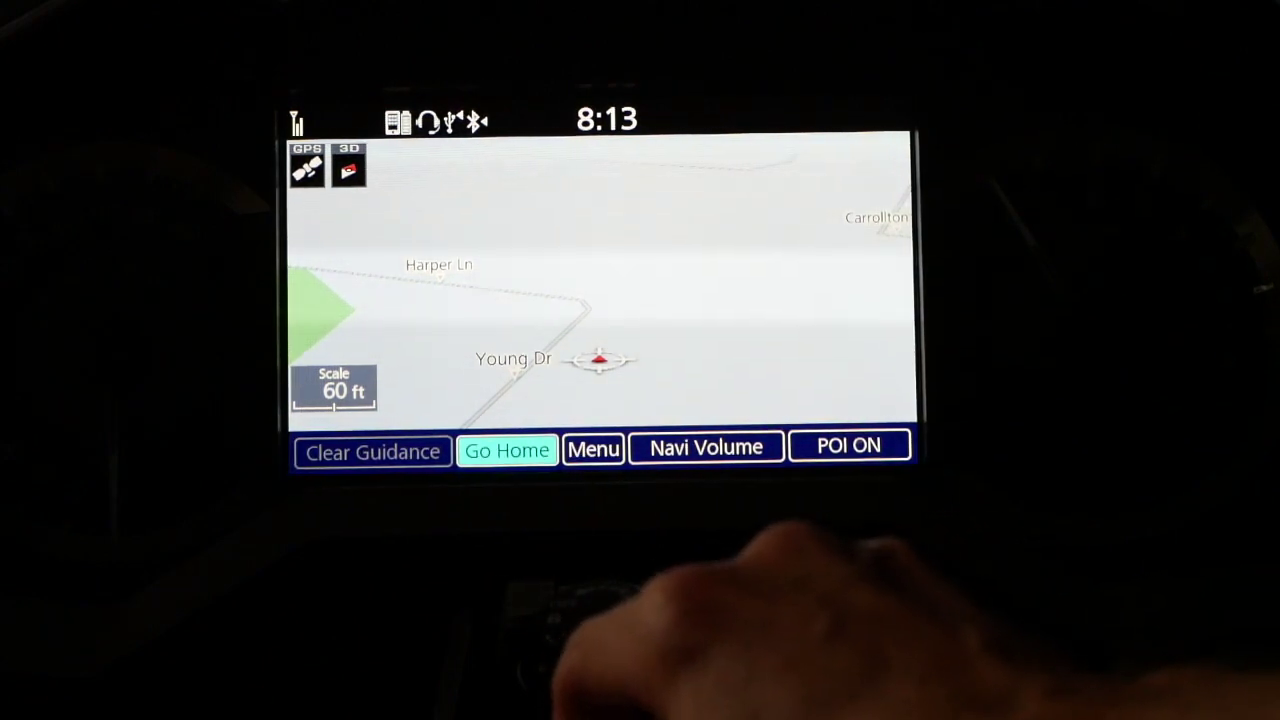
pyautogui.press('Right')
pyautogui.press('Right')
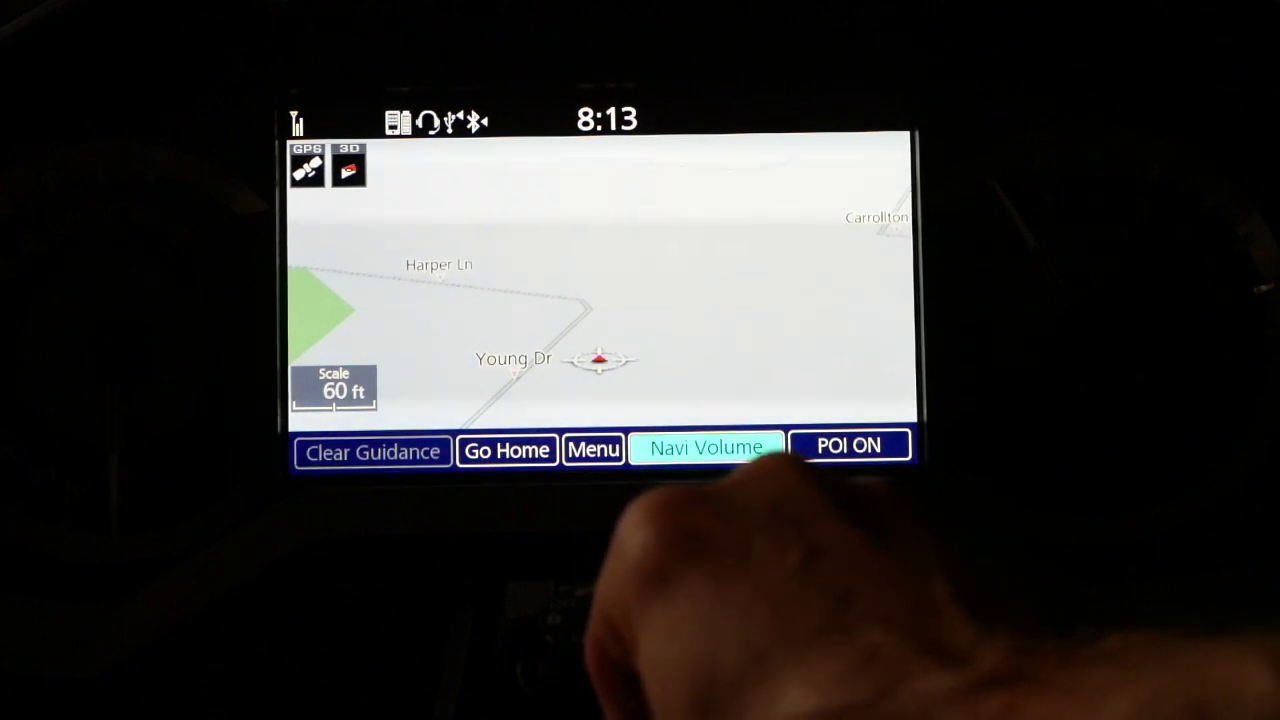
pyautogui.press('Left')
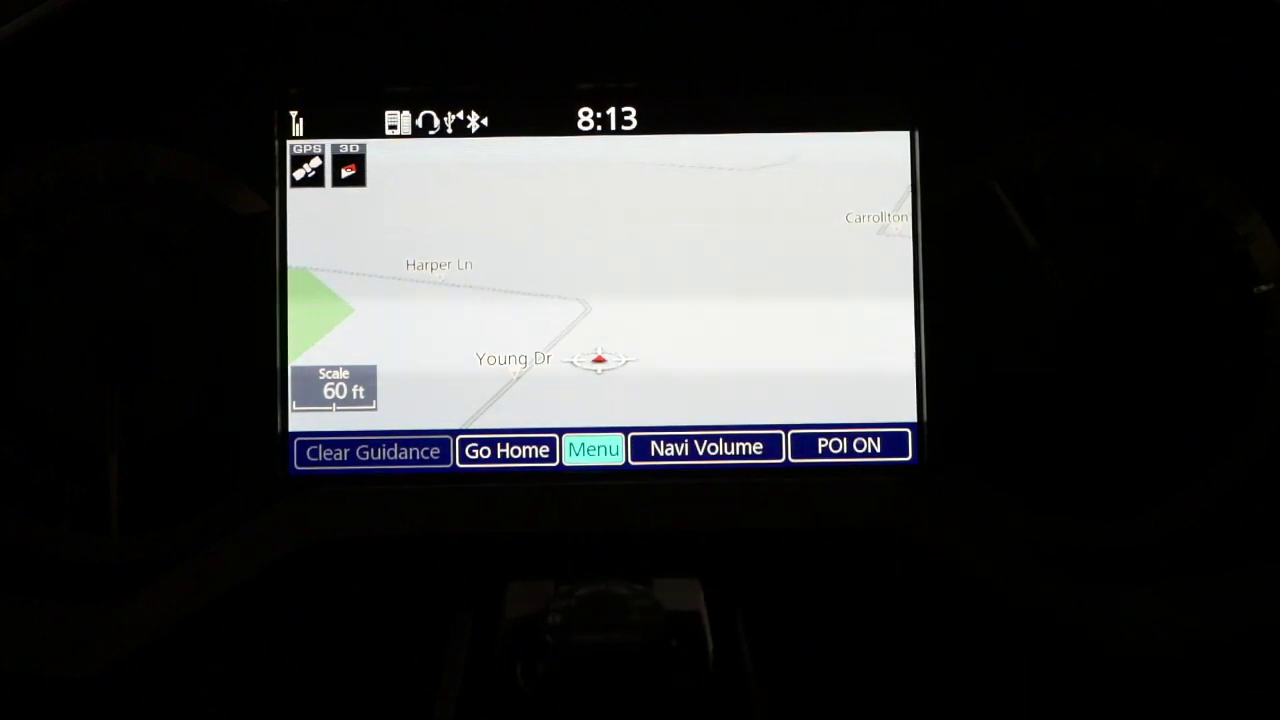
pyautogui.press('Return')
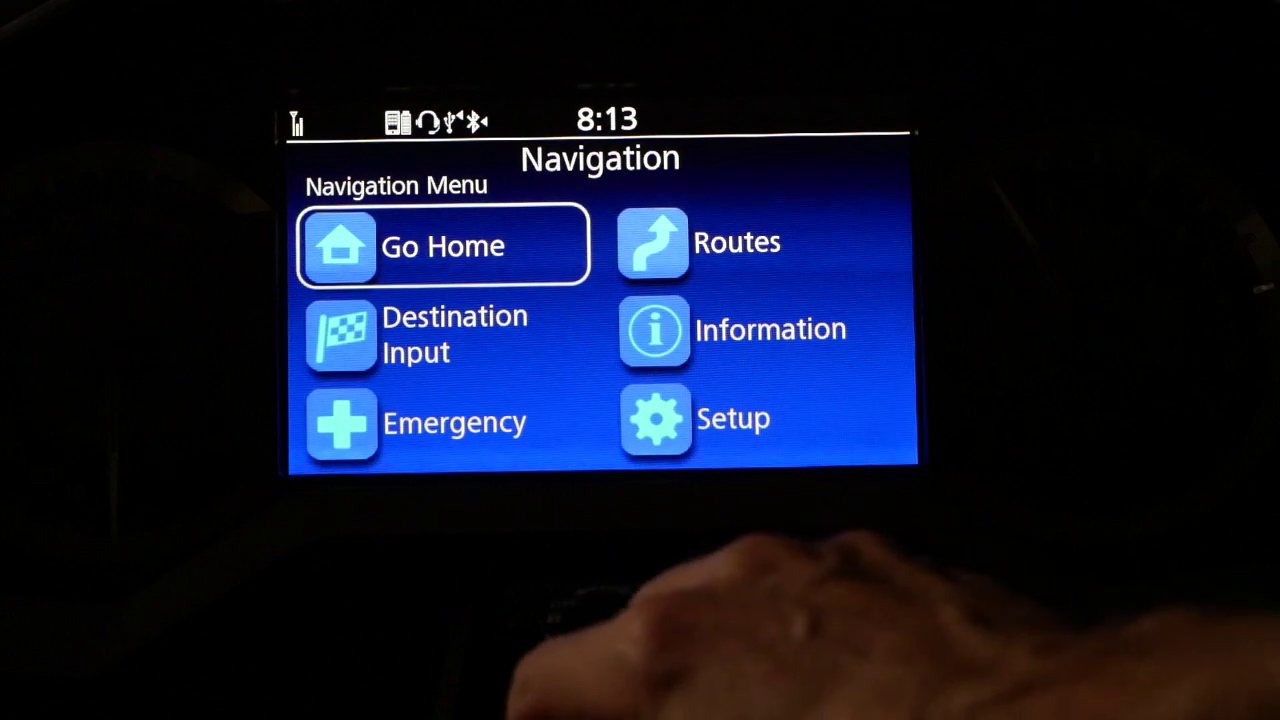
# Import MySampleRoute from the USB drive via Routes > Import Route.
pyautogui.press('Down')
pyautogui.press('Down')
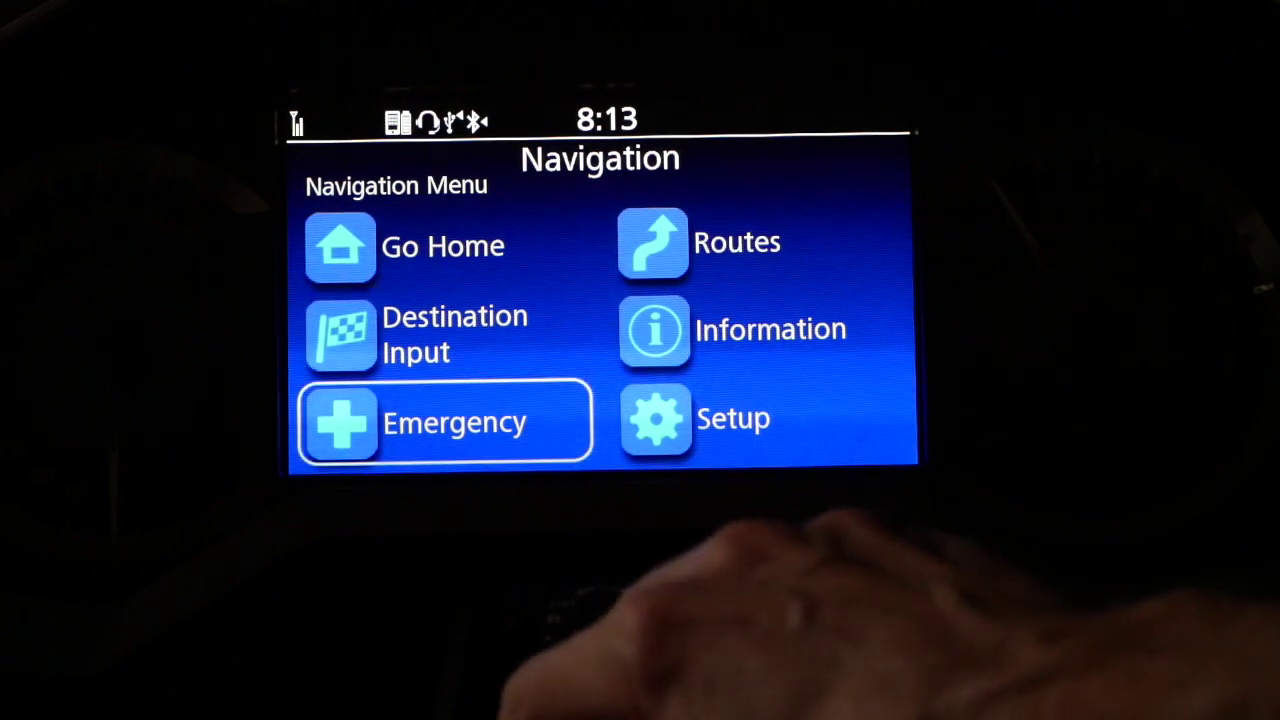
pyautogui.press('Down')
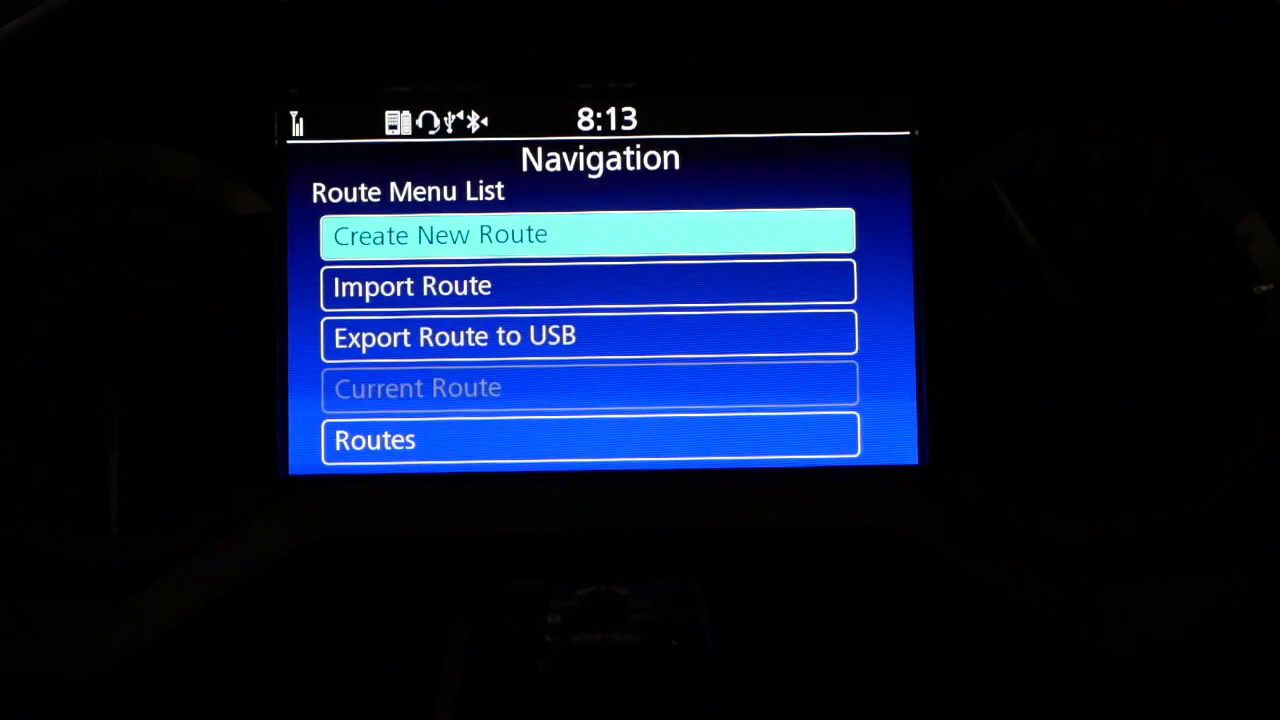
pyautogui.press('Down')
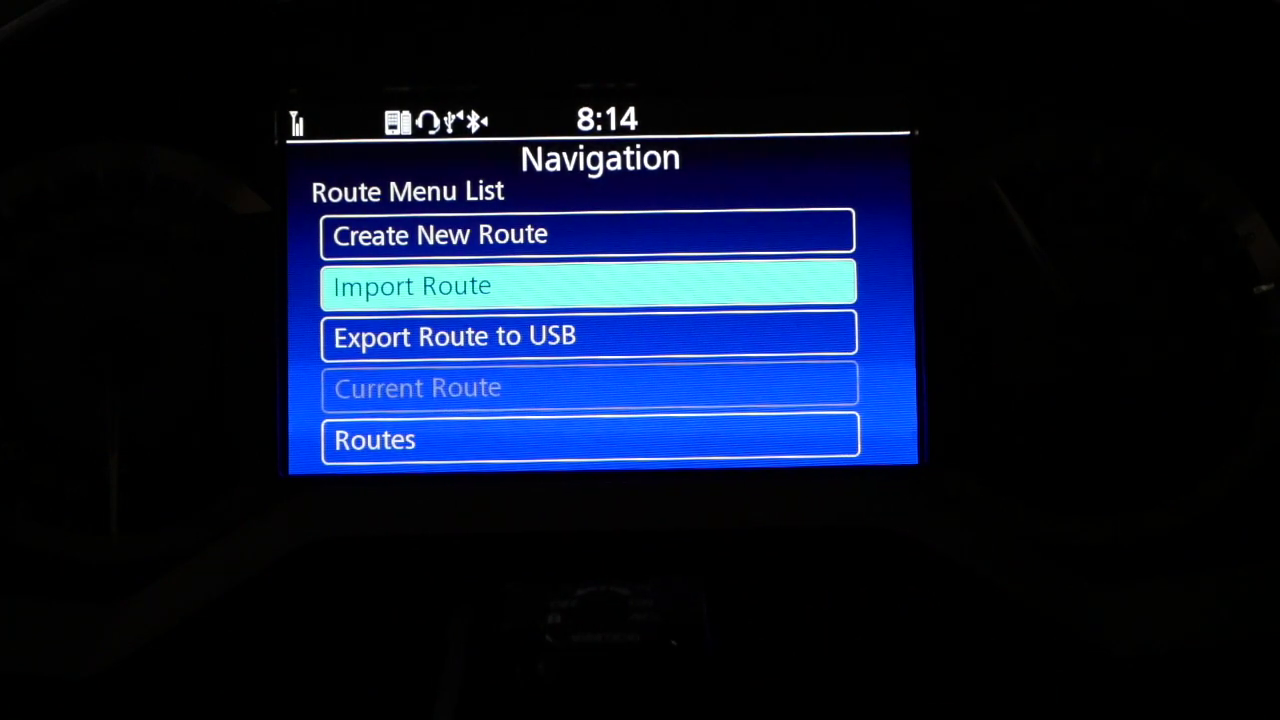
pyautogui.press('Return')
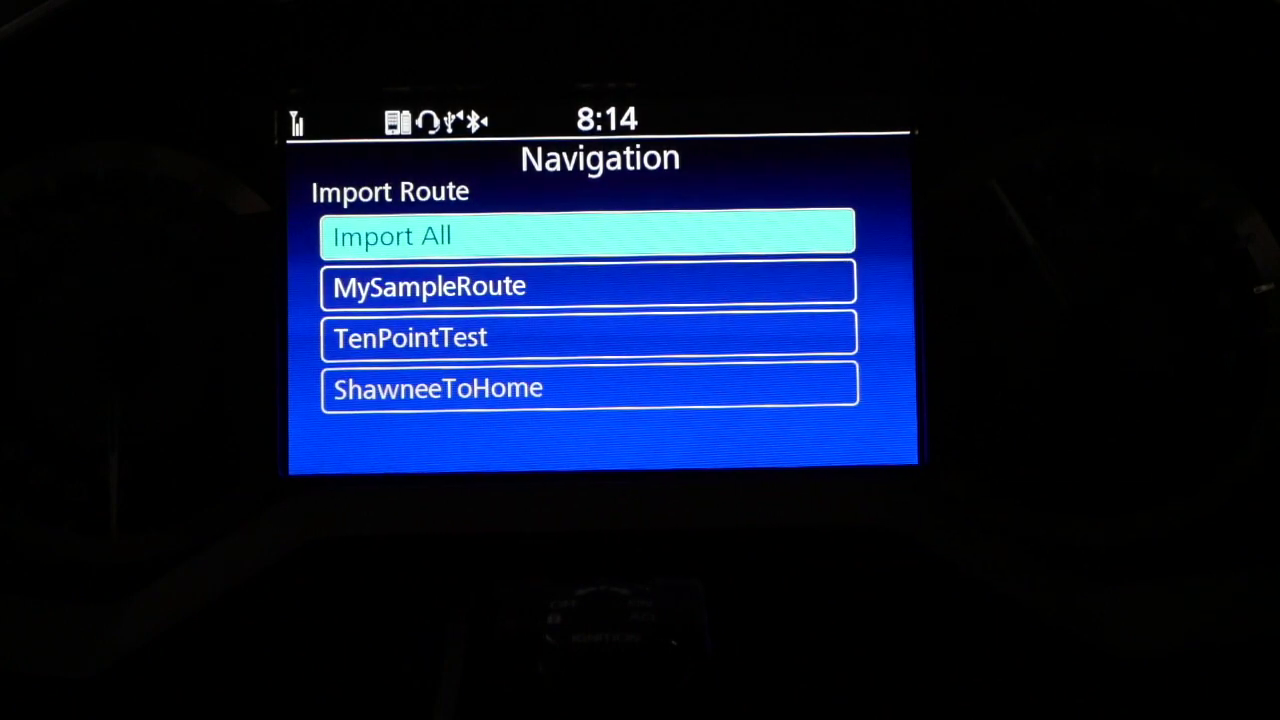
pyautogui.press('Down')
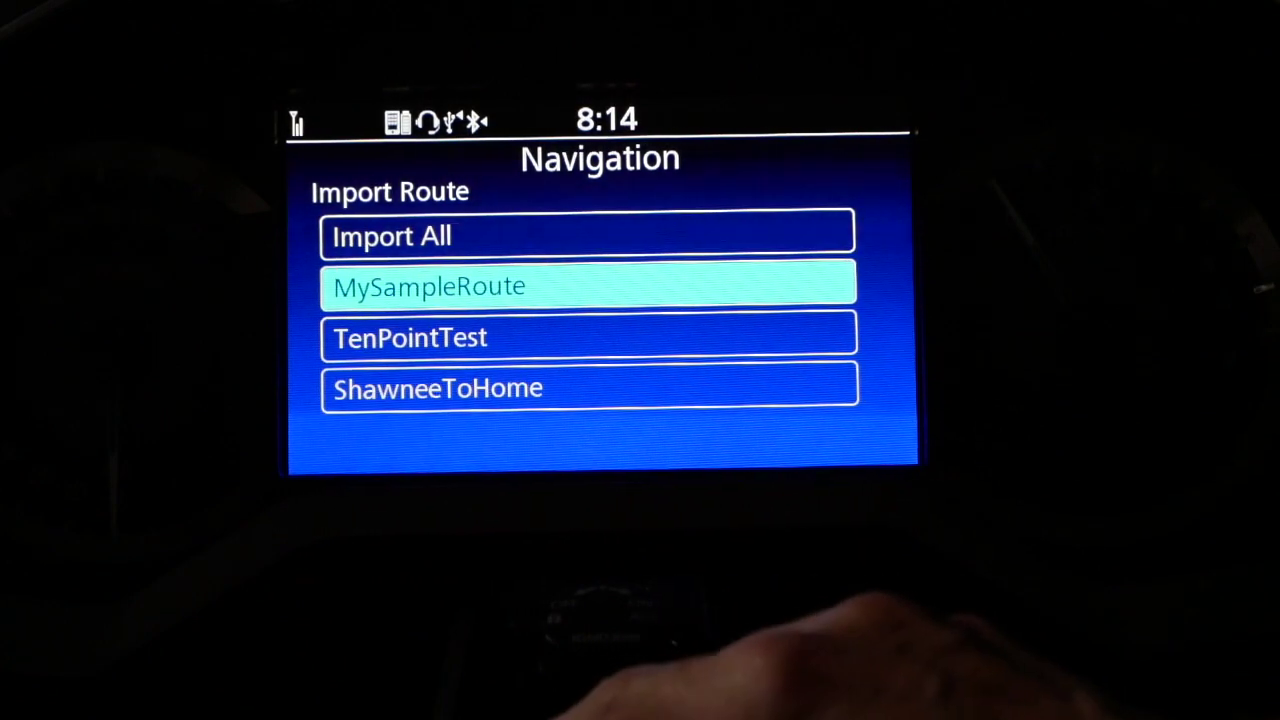
pyautogui.press('Down')
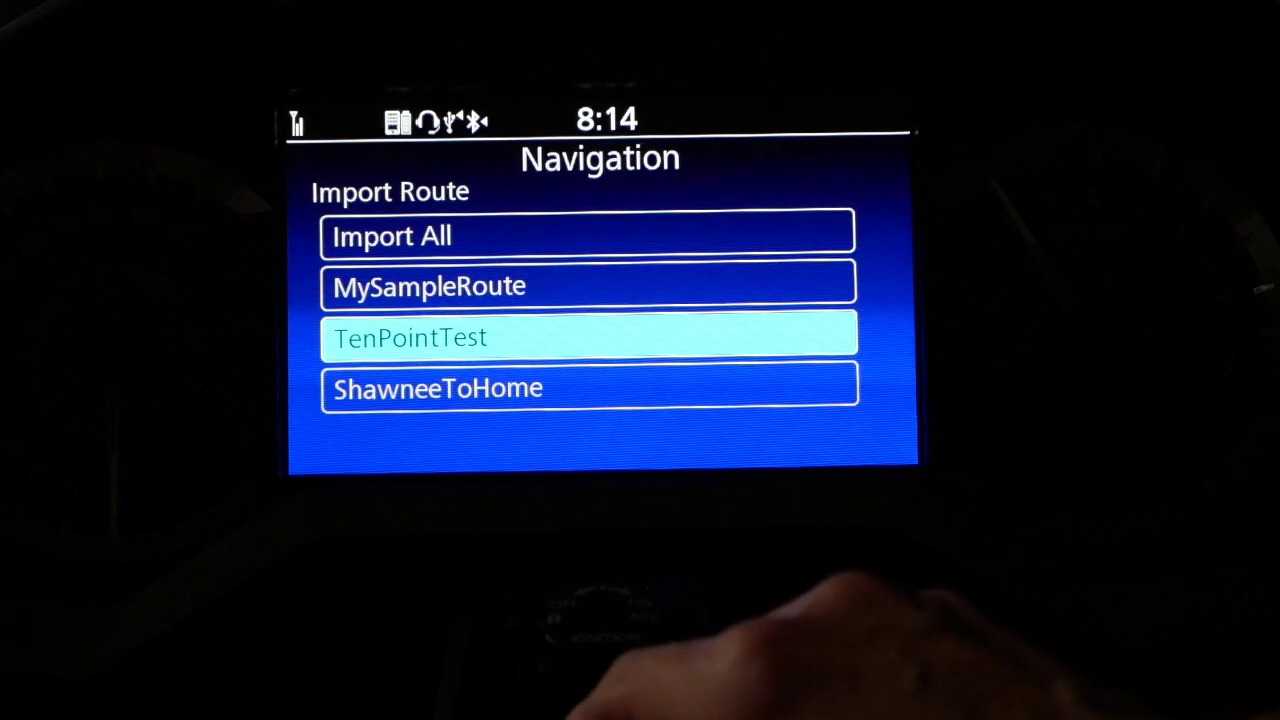
pyautogui.press('Down')
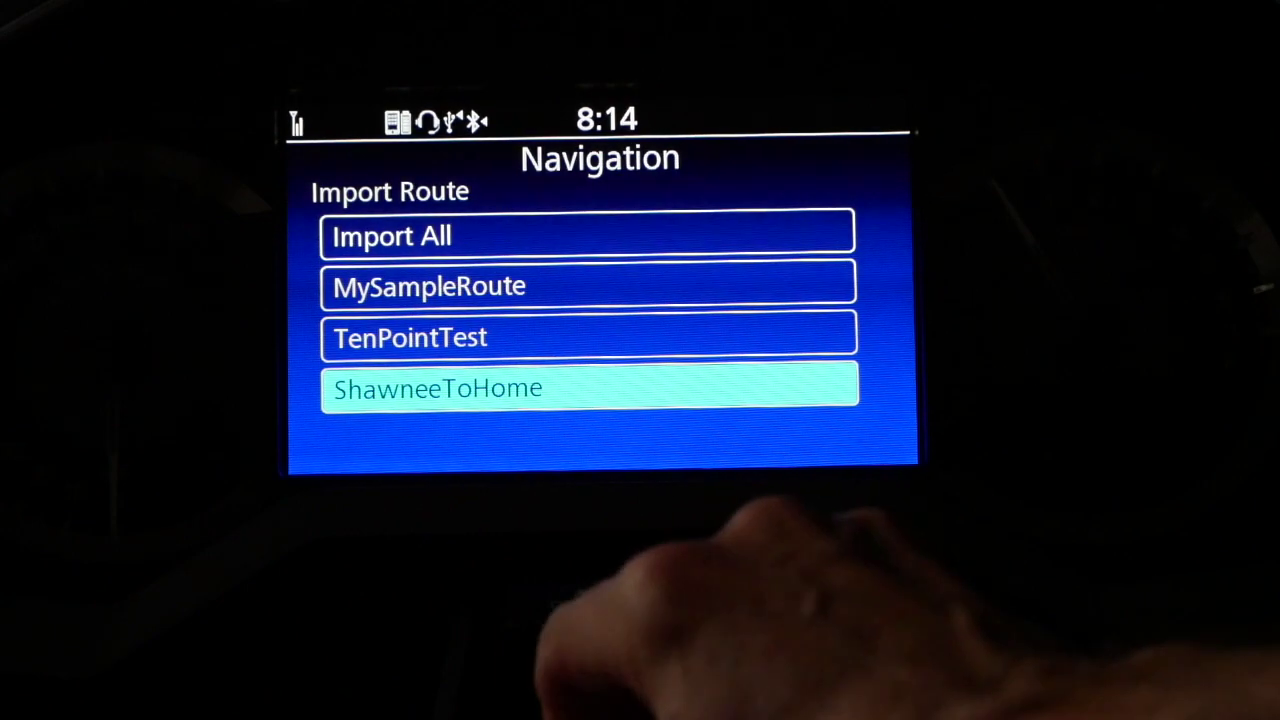
pyautogui.press('Up')
pyautogui.press('Up')
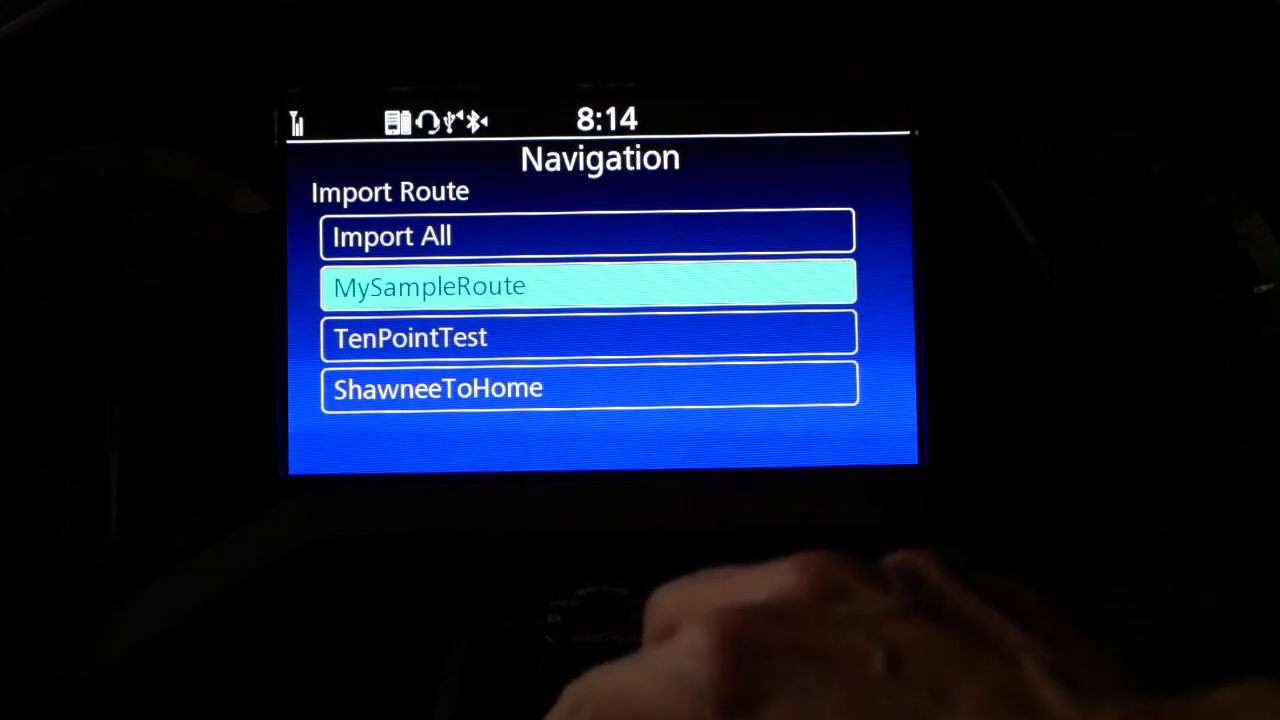
pyautogui.press('Return')
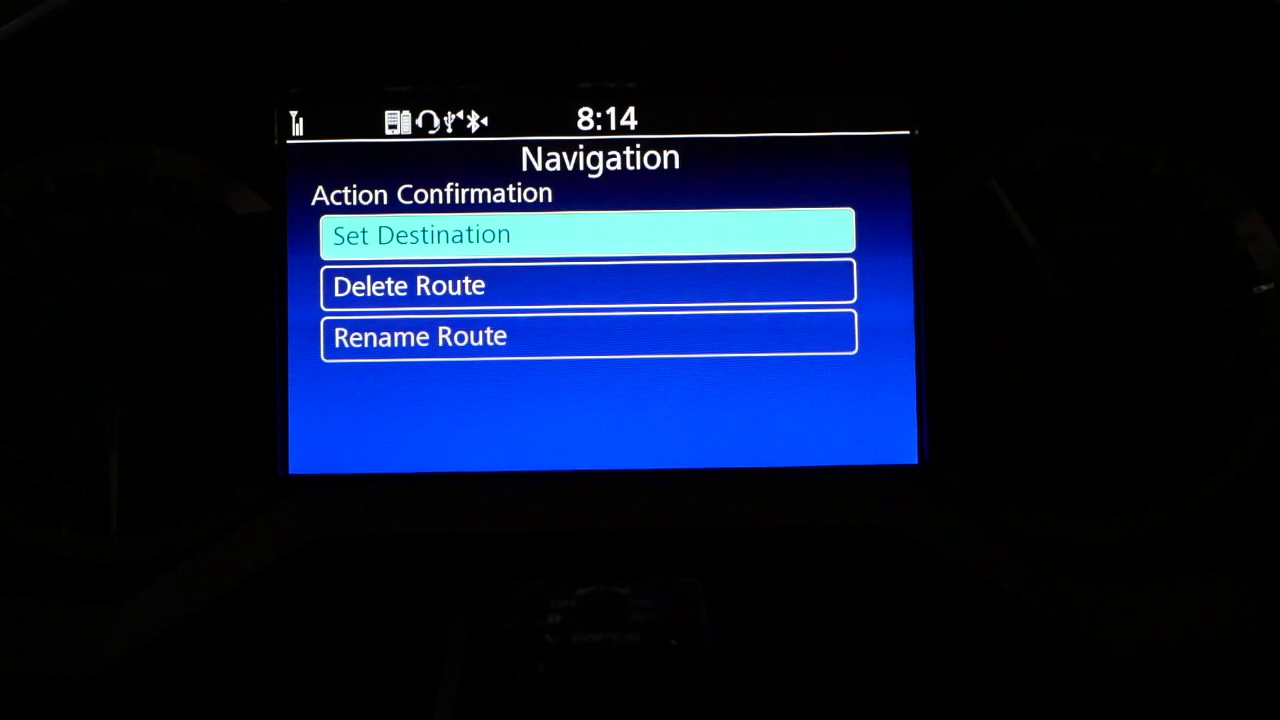
# Set MySampleRoute as the 340-mile destination to Midland, then return to the home menu.
pyautogui.press('Return')
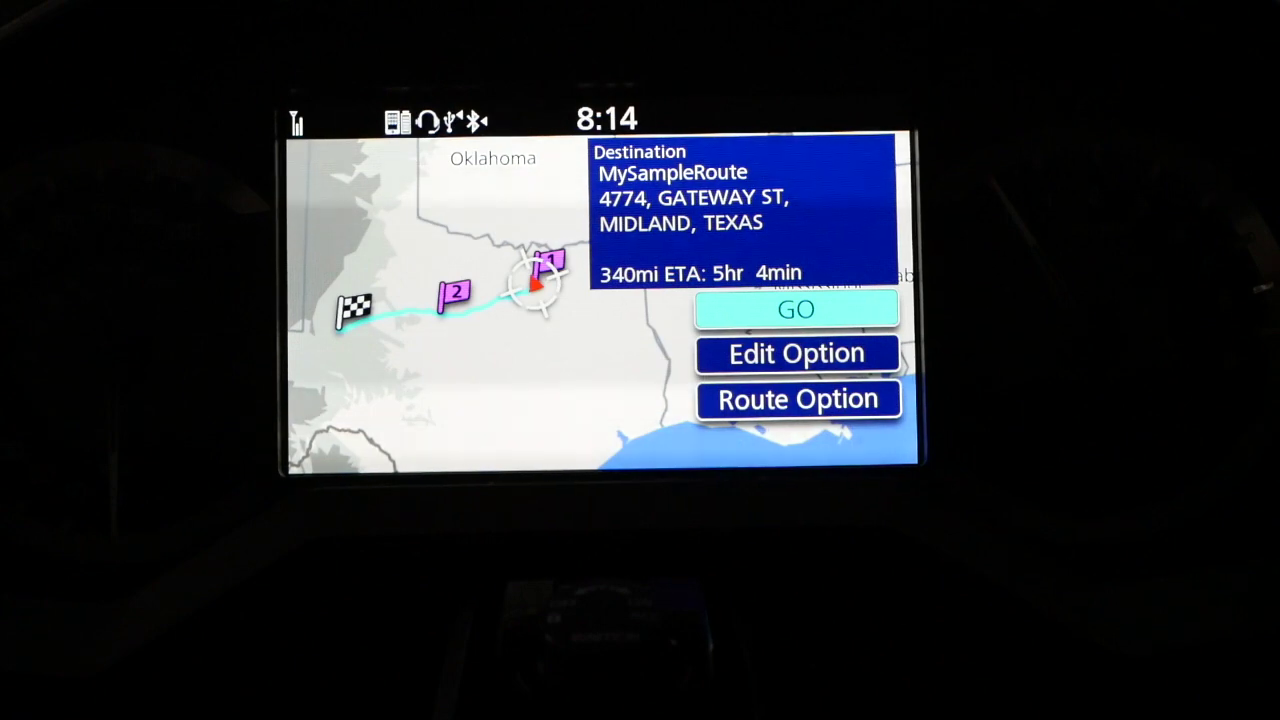
pyautogui.press('Home')
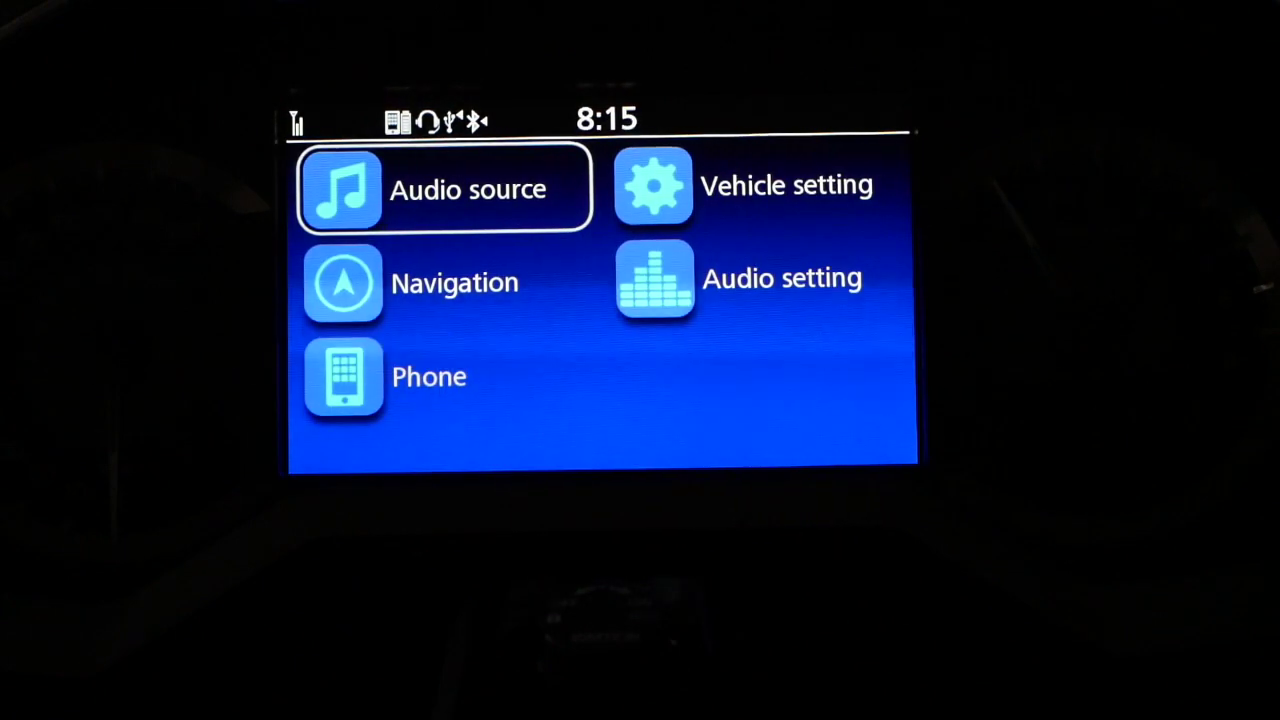